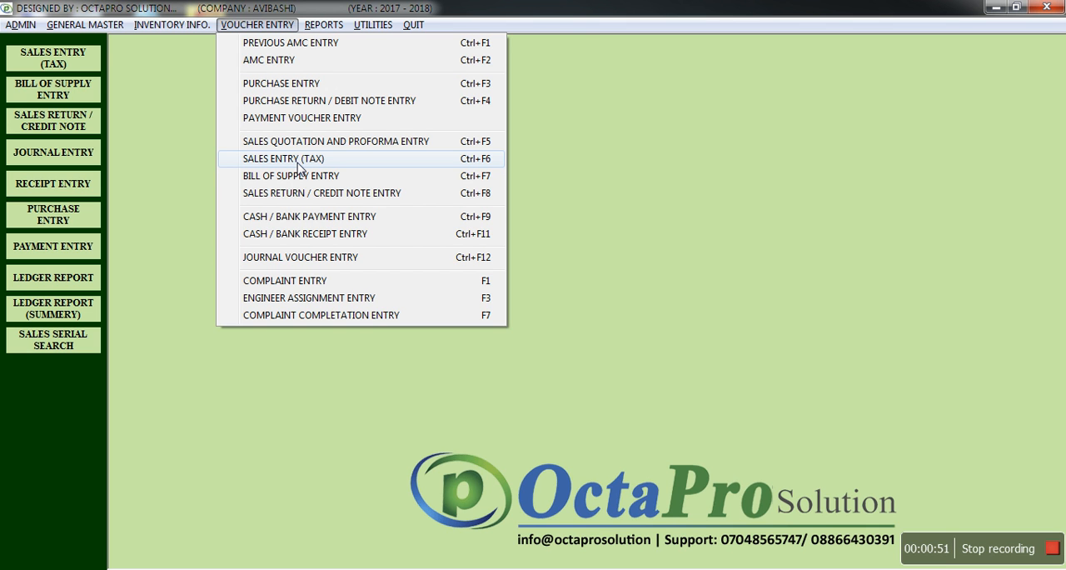
Open the saved tax sales invoice of ADROIT AQUATECH PVT. LTD. dated 24-07-2017 for editing.
left_click(298, 165)
left_click(396, 65)
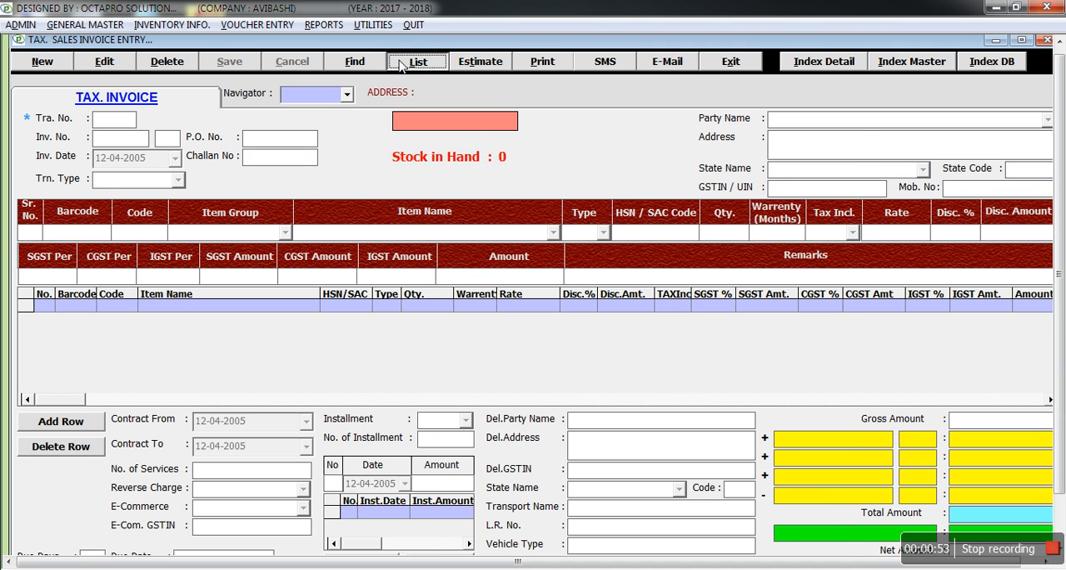
double_click(404, 186)
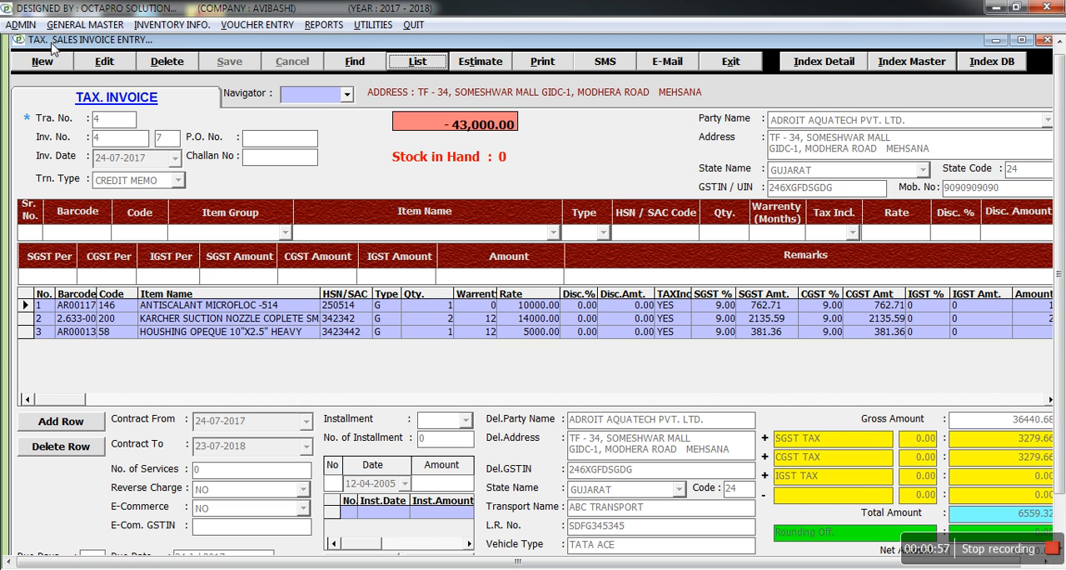
left_click(87, 62)
Keep the invoice number, the date 24-07-2017 and the CREDIT MEMO type, and leave the P.O. and challan numbers blank.
left_click(104, 139)
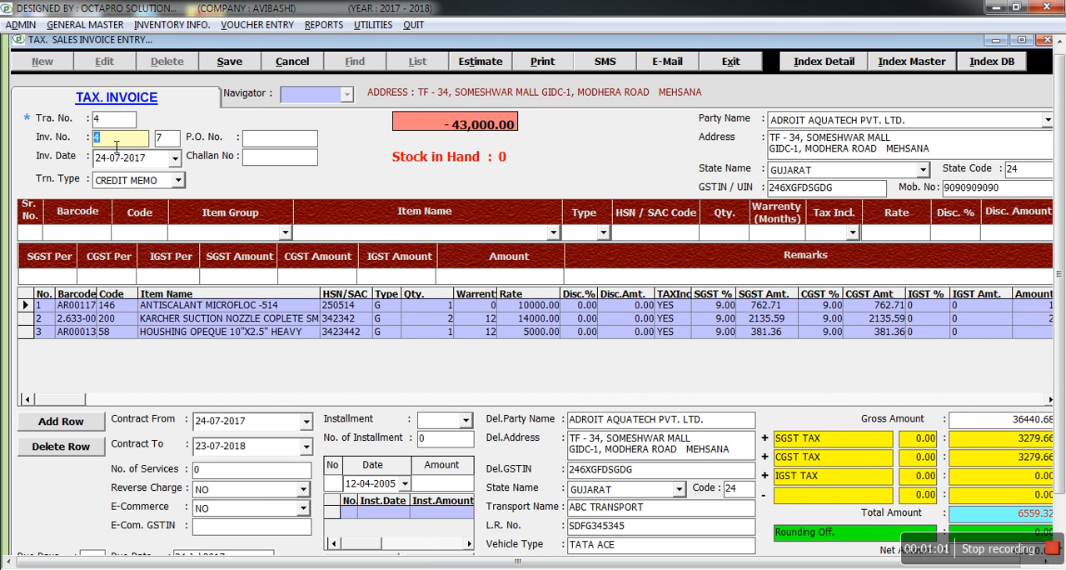
key("Tab")
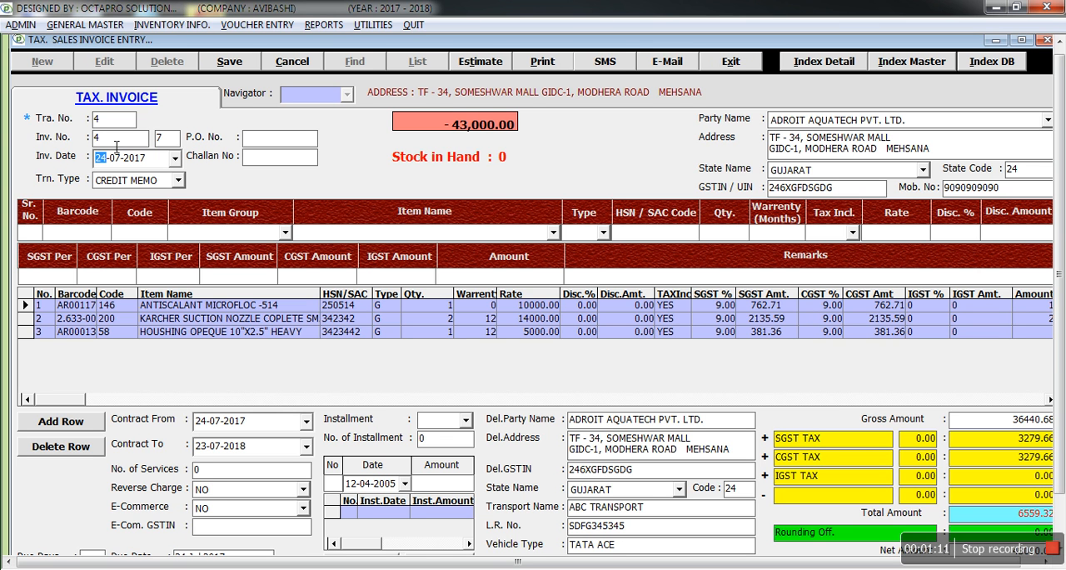
key("Return")
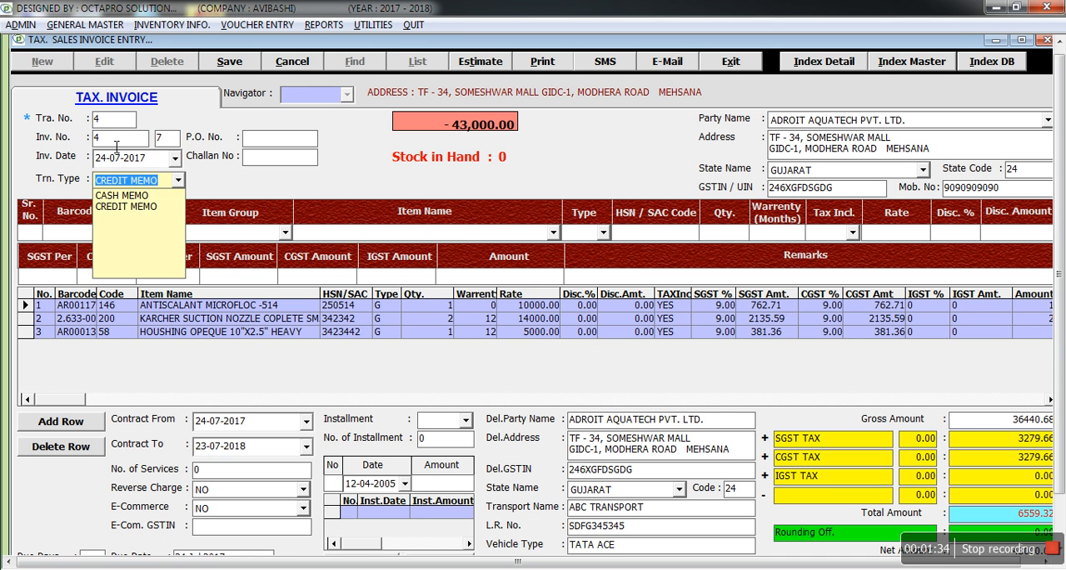
key("Return")
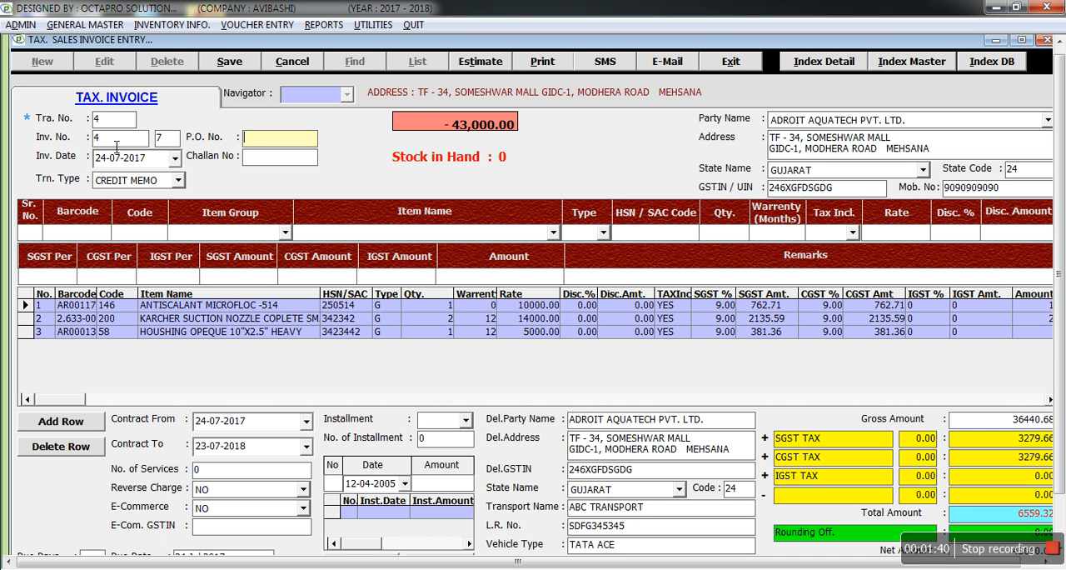
key("Return")
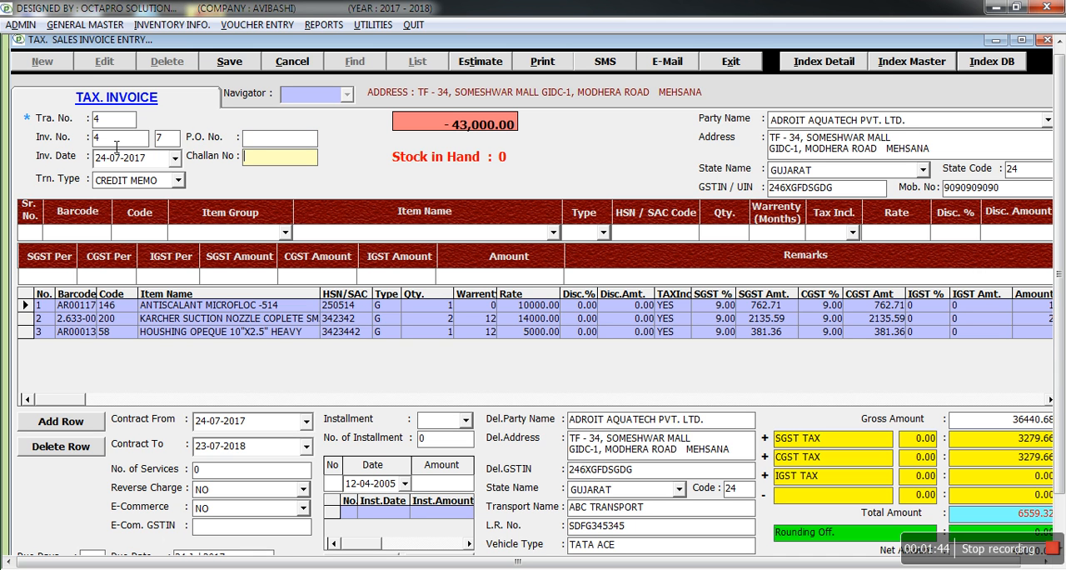
key("Return")
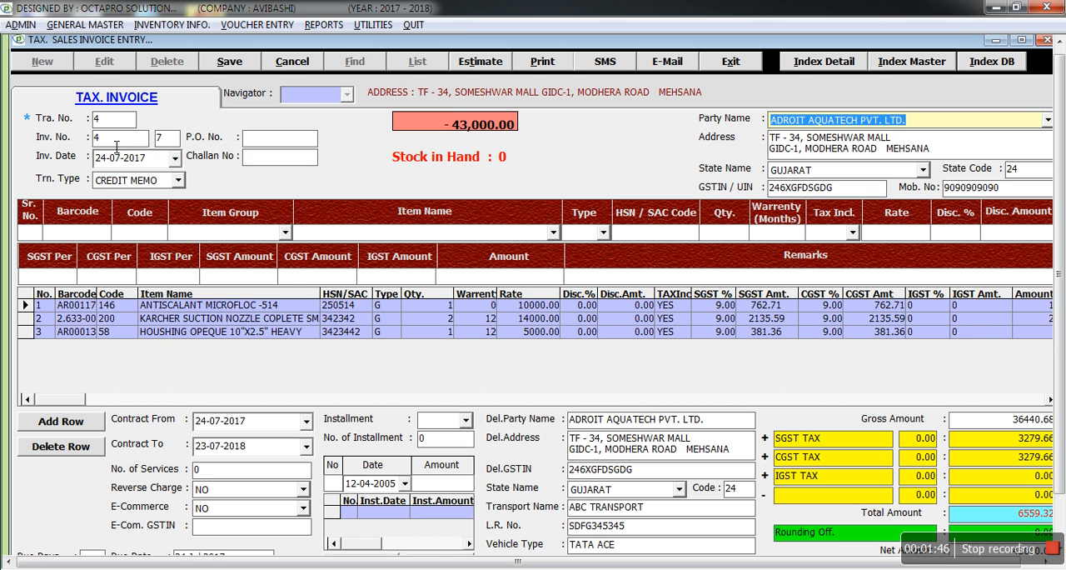
Select ADROIT AQUATECH PVT. LTD. as the party, accept its address, state and GSTIN, and enter the party's mobile number.
key("alt+Down")
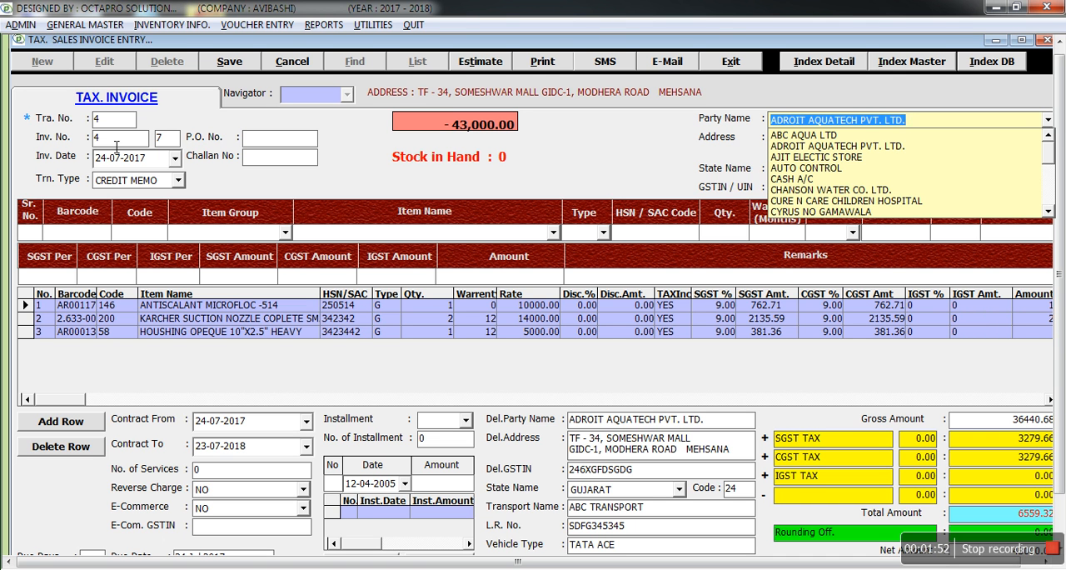
key("Return")
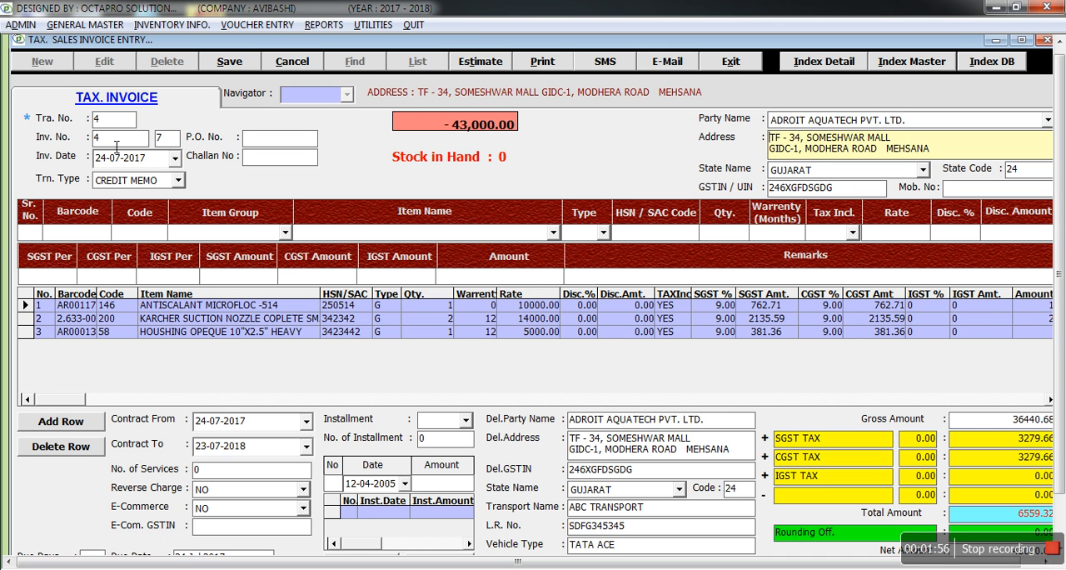
key("Return")
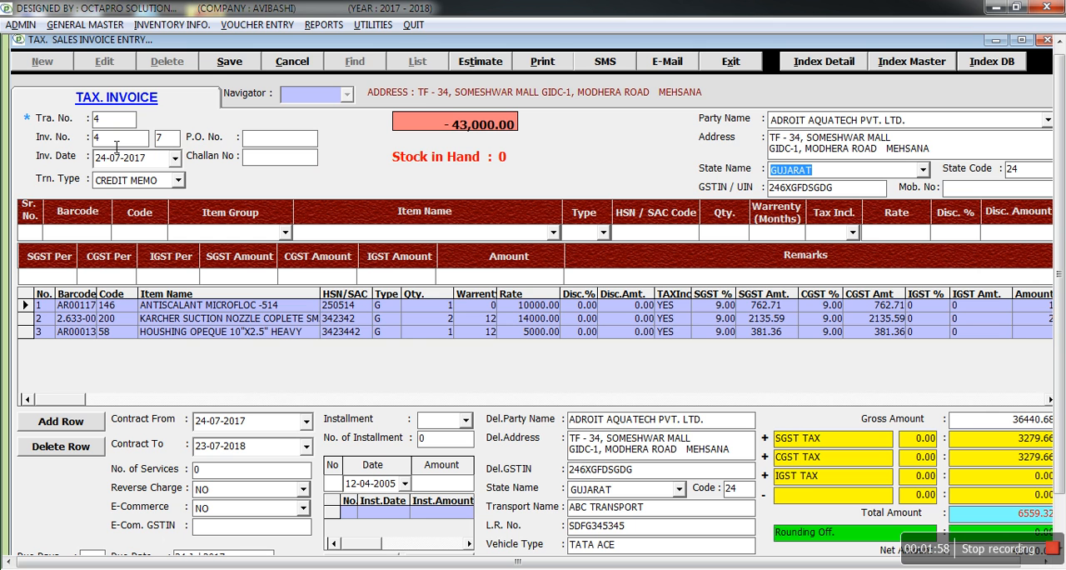
key("Return")
key("Return")
key("Return")
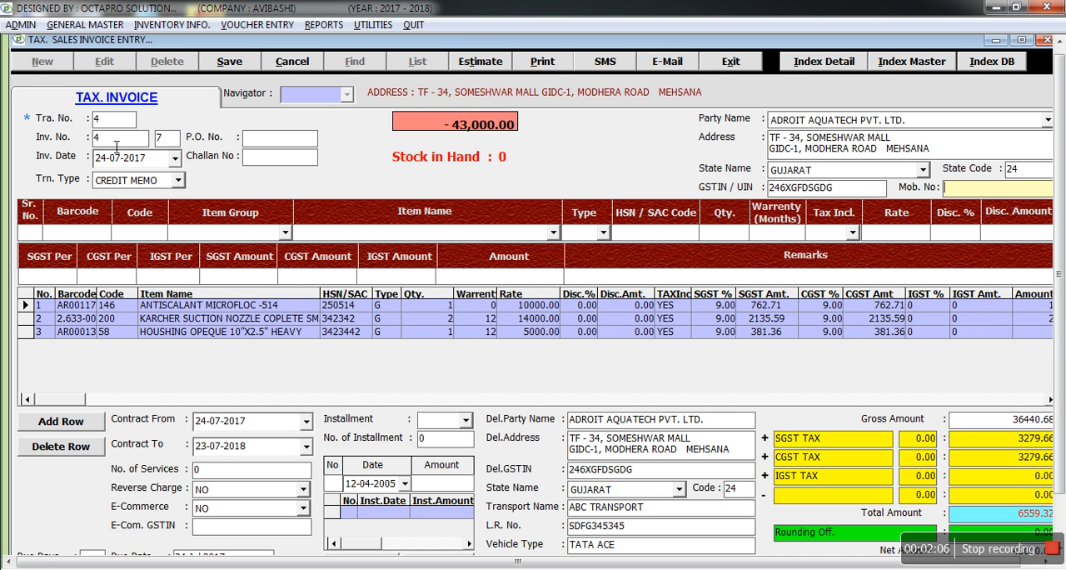
type("9090909090")
key("Return")
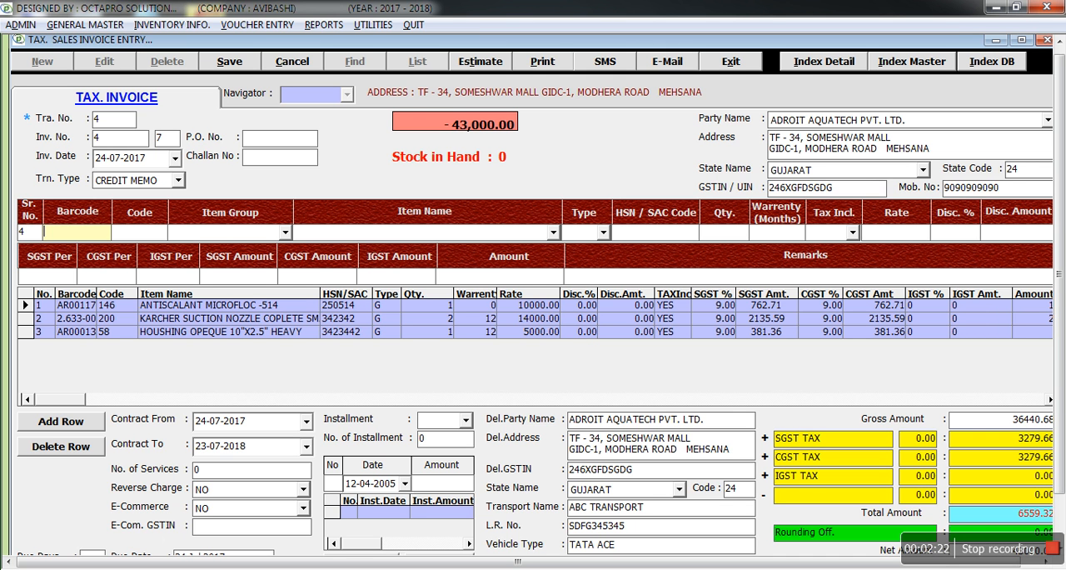
Start a fourth item row with barcode 0 and code 0, choosing item group AQUARO and item AQUARO UTS.
type("0")
key("Return")
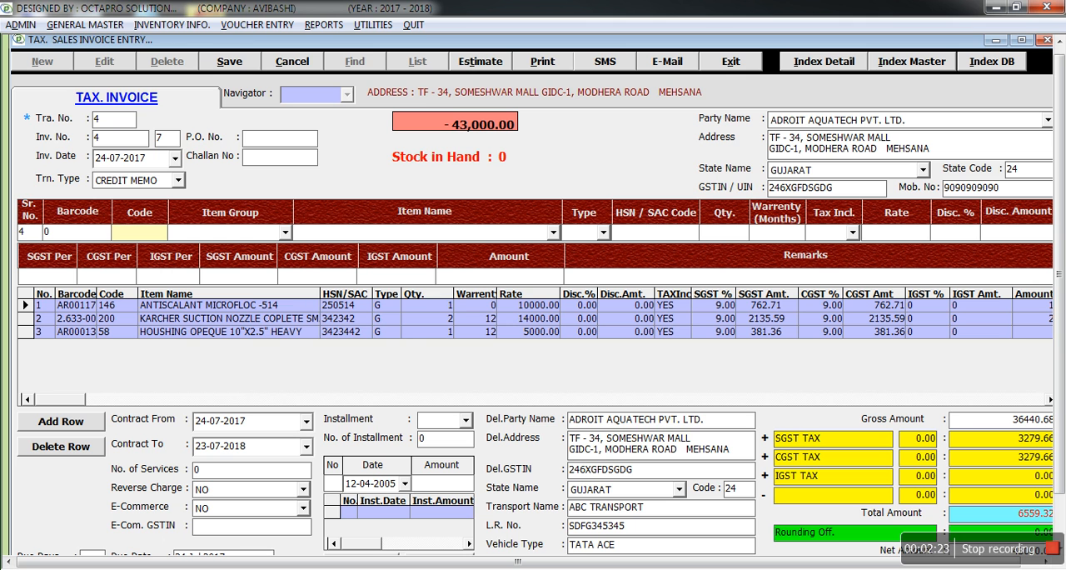
type("0")
key("Return")
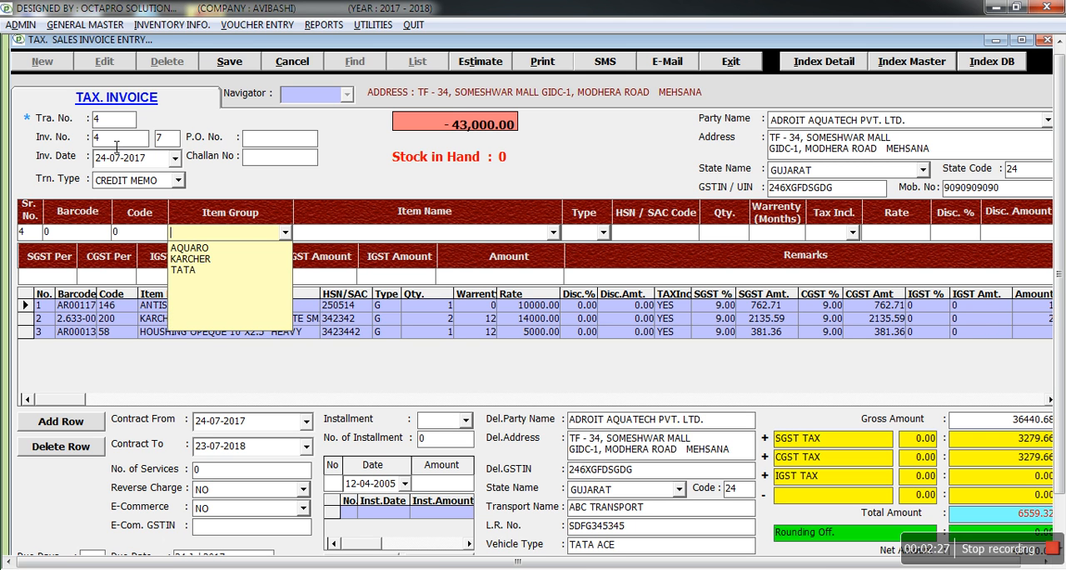
key("Down")
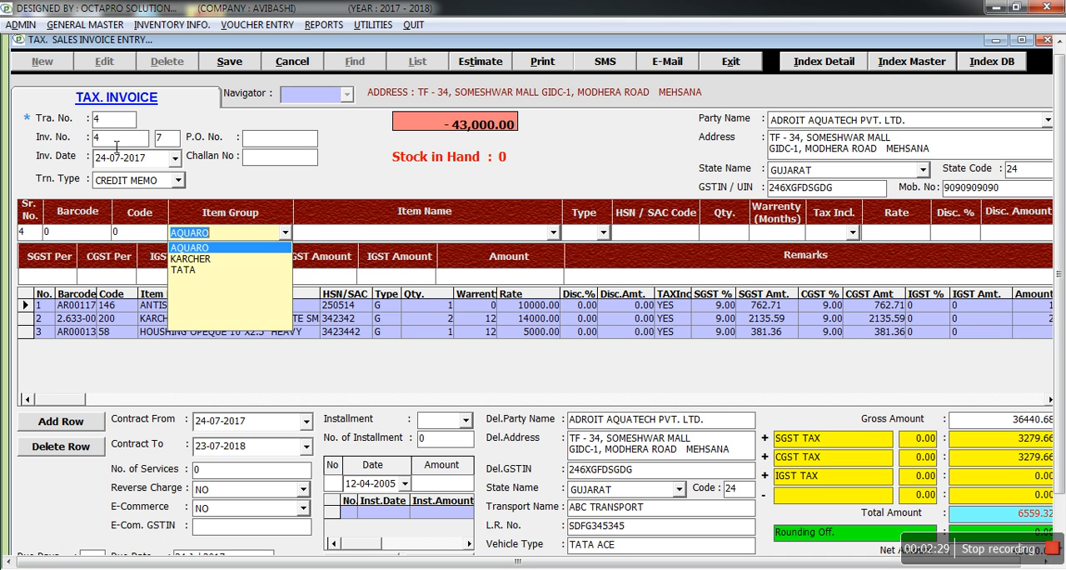
key("Return")
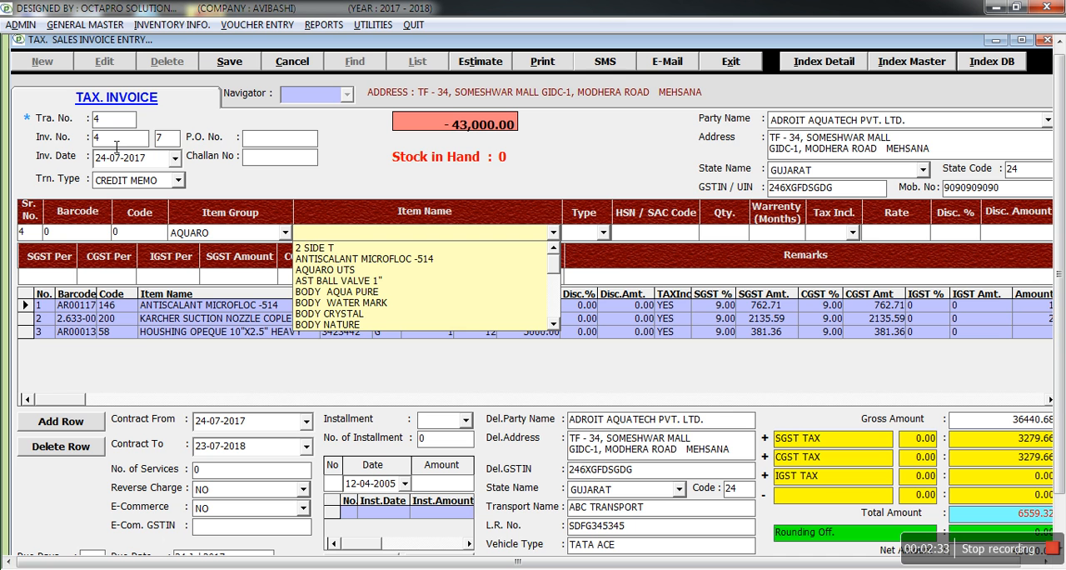
key("Down")
key("Down")
key("Down")
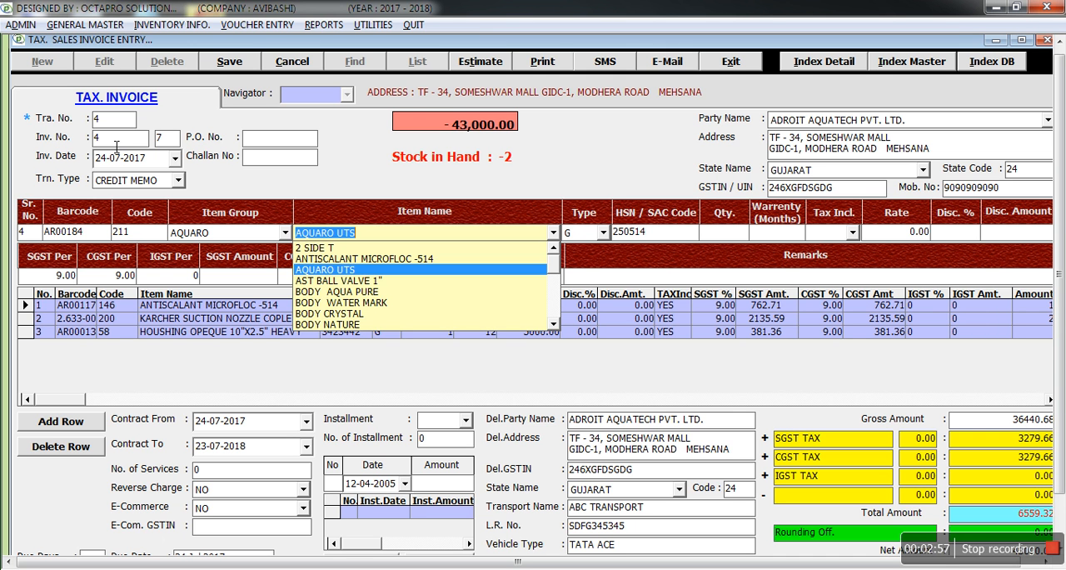
key("Return")
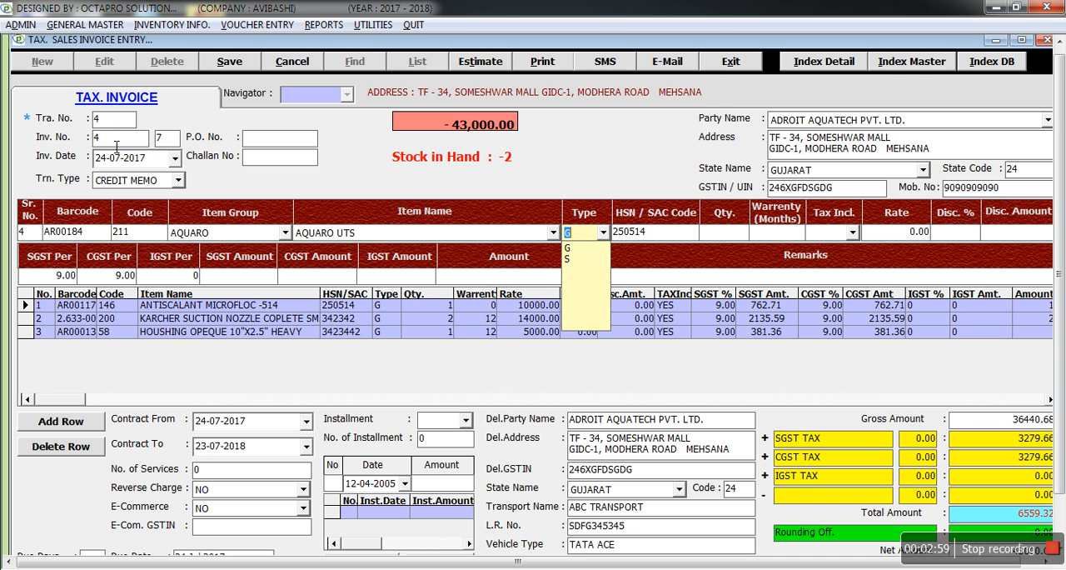
Accept type G and the HSN code for AQUARO UTS, dismiss the previous sales list, and set quantity 2 with 12 months' warranty.
key("Return")
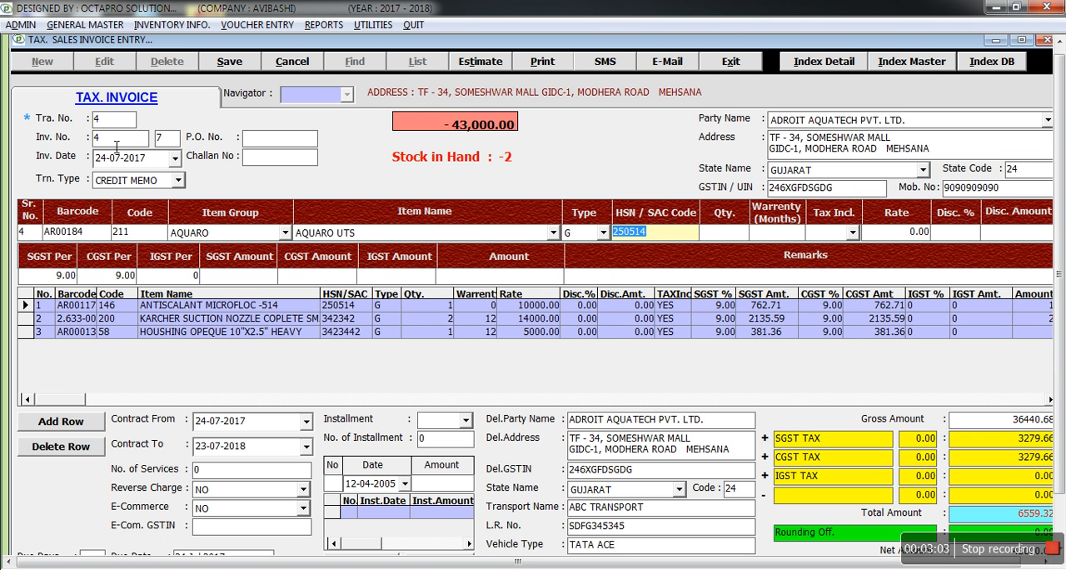
key("Return")
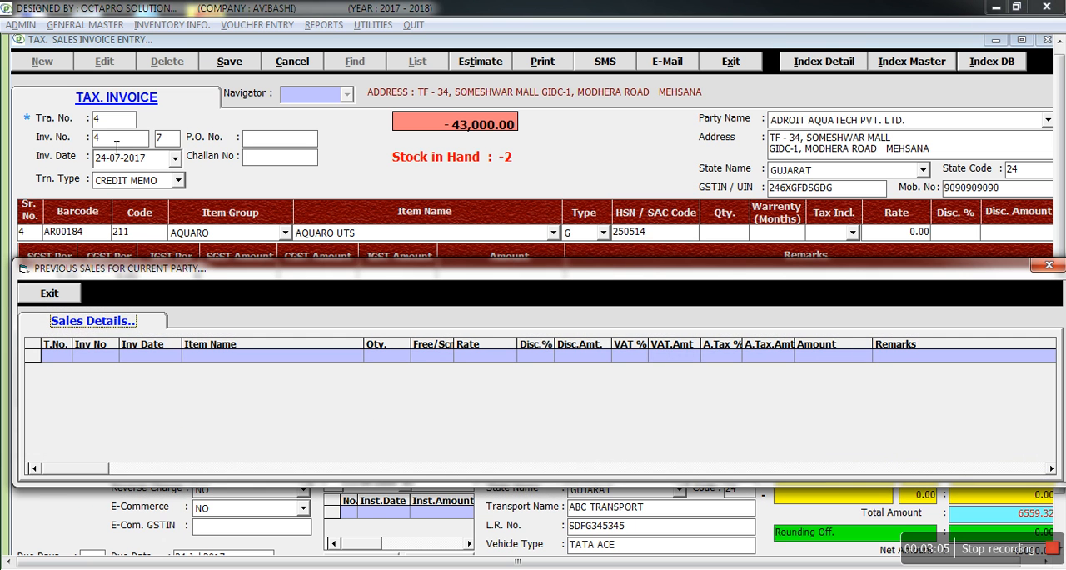
key("Escape")
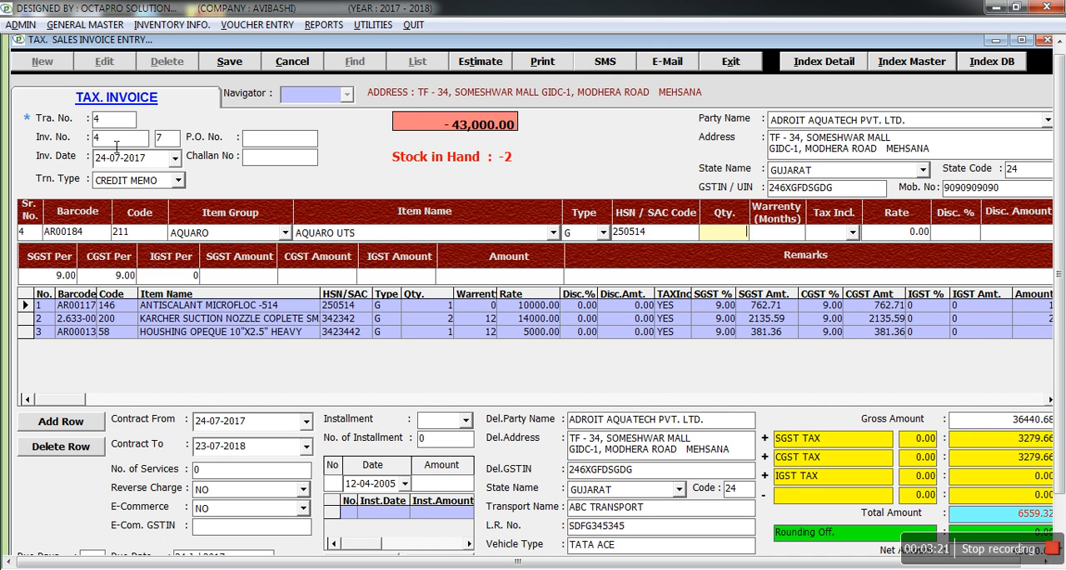
type("2")
key("Return")
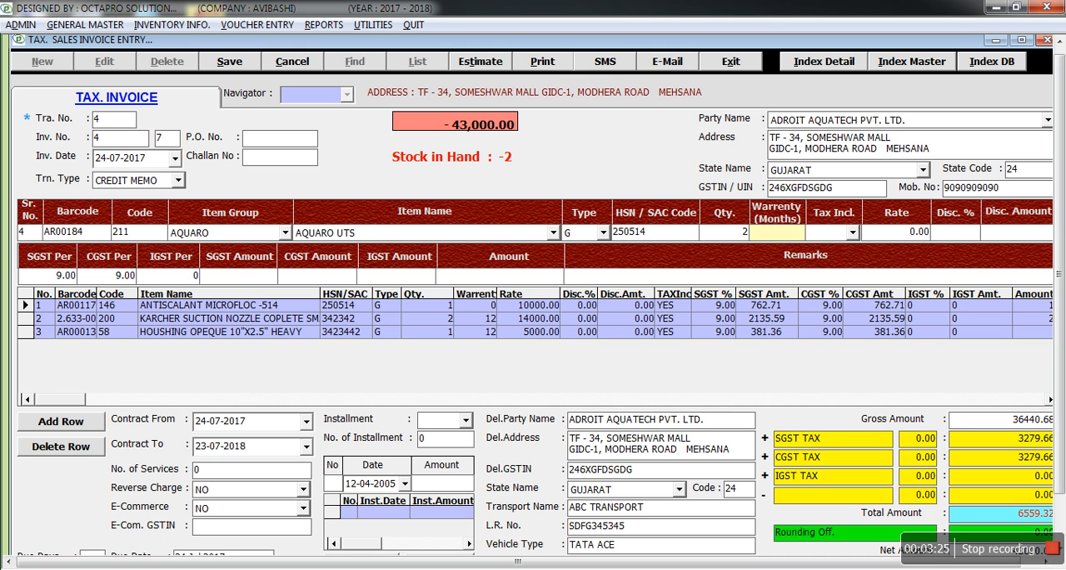
type("1")
type("2")
key("Return")
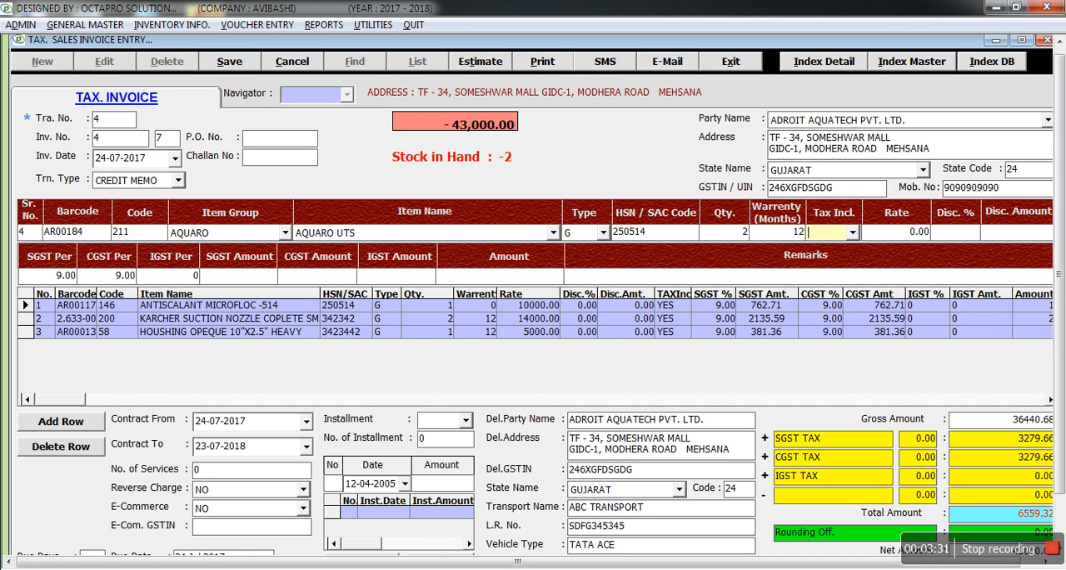
Set Tax Incl. to YES and the rate to 1180 for the AQUARO UTS row.
key("alt+Down")
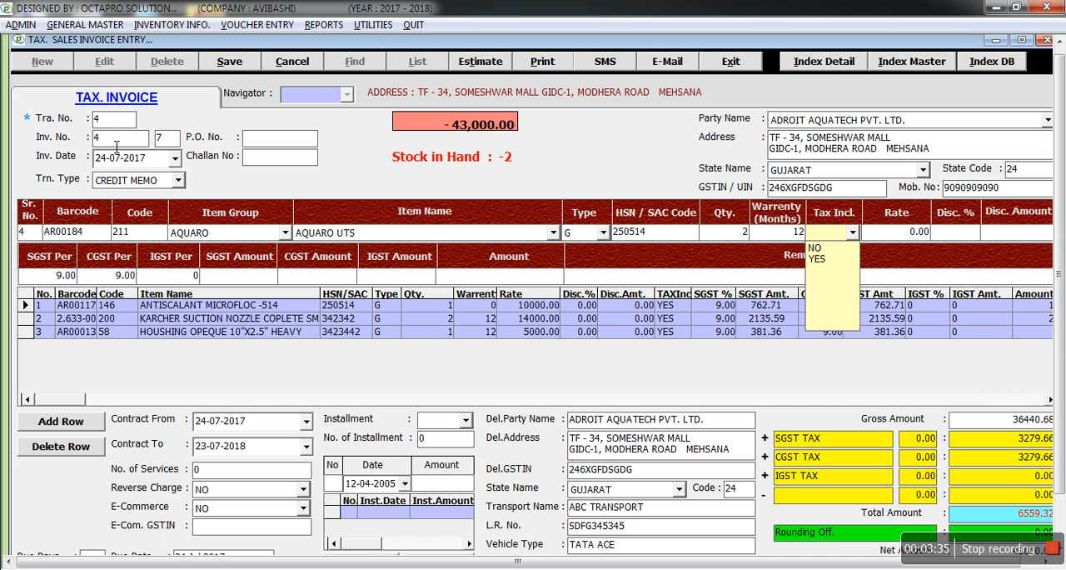
key("Down")
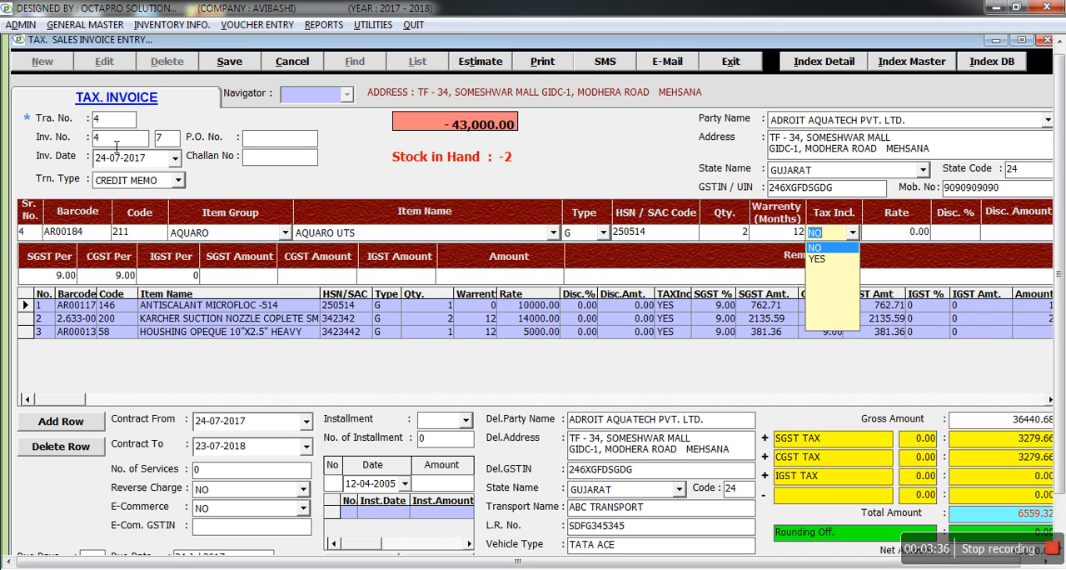
key("Down")
key("Up")
key("Down")
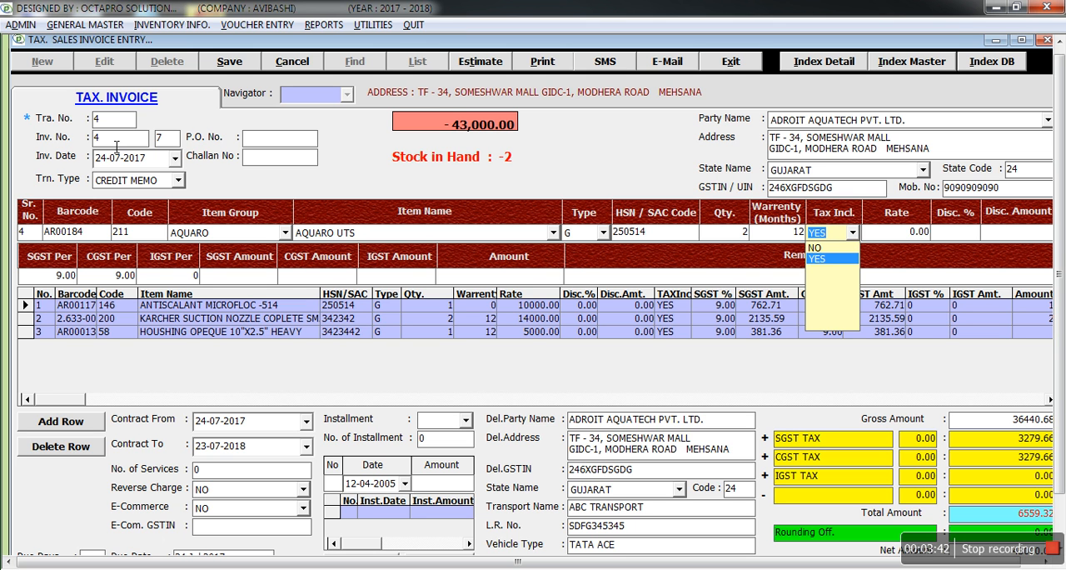
key("Return")
type("1180")
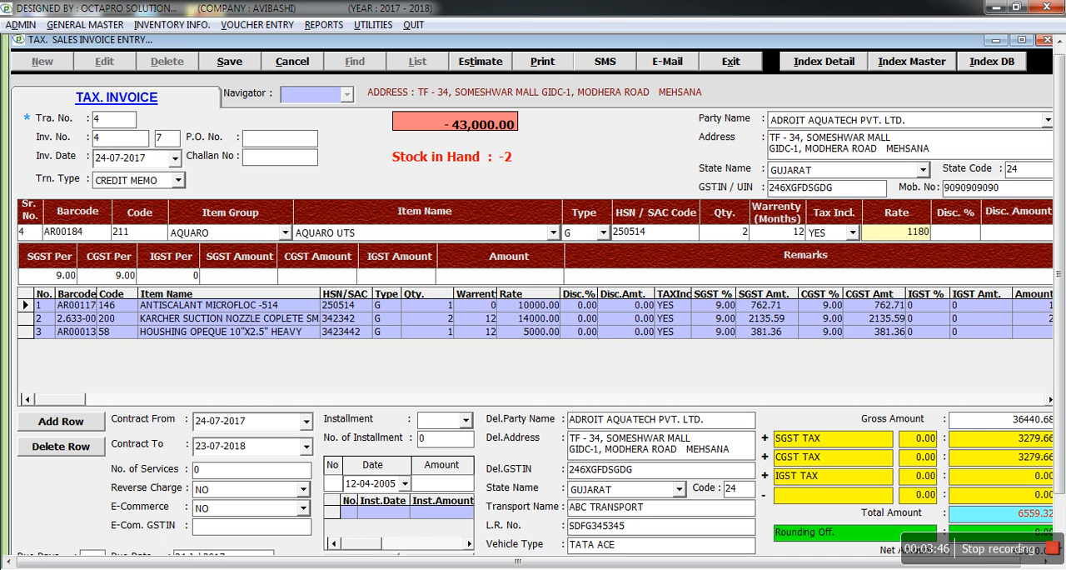
key("Return")
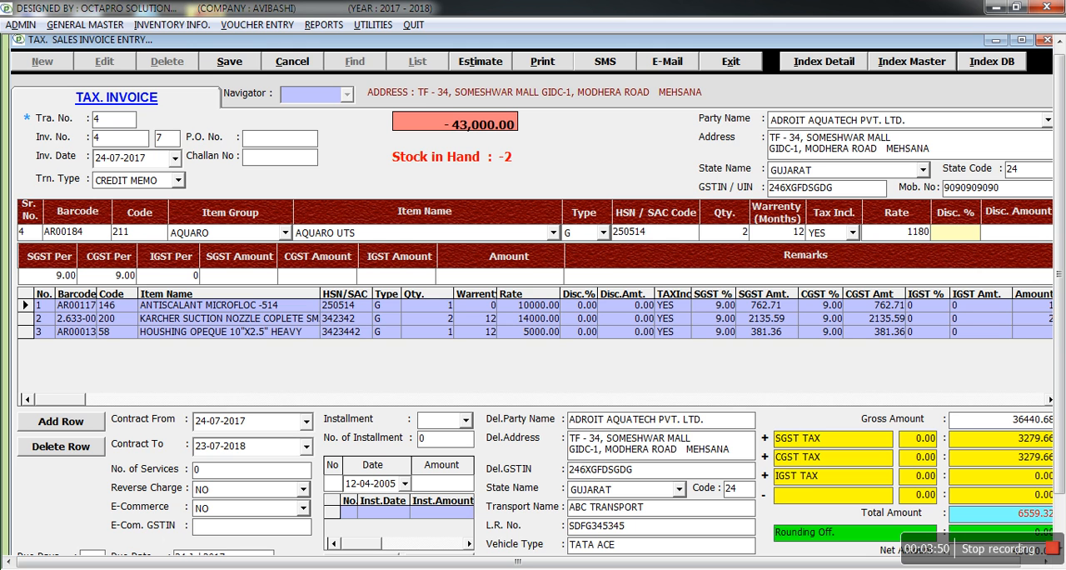
Leave the AQUARO UTS row without discount and accept its default SGST, CGST and IGST percentages and calculated amounts.
key("Return")
key("Return")
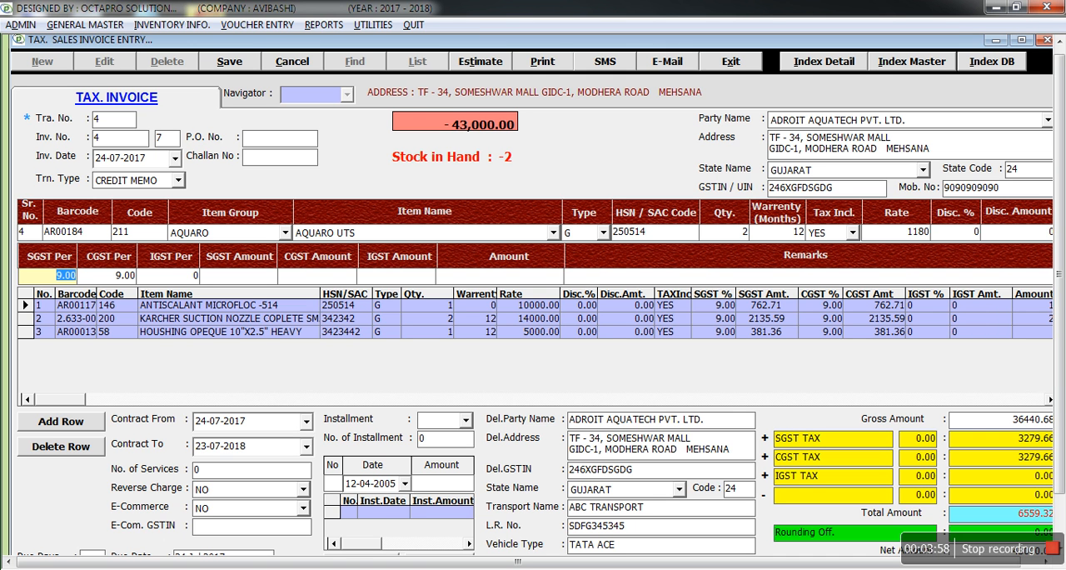
key("Return")
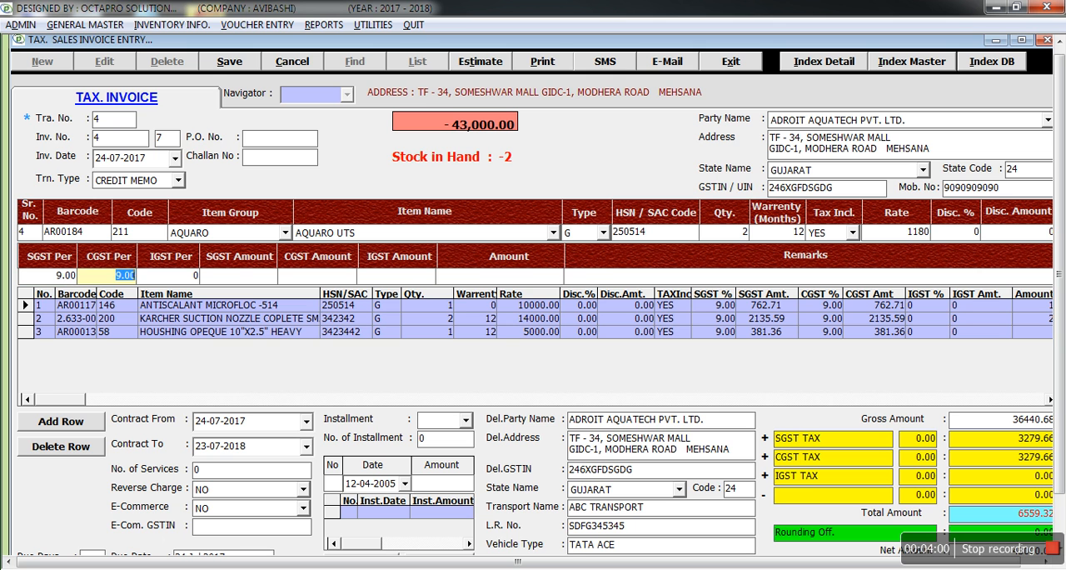
key("Return")
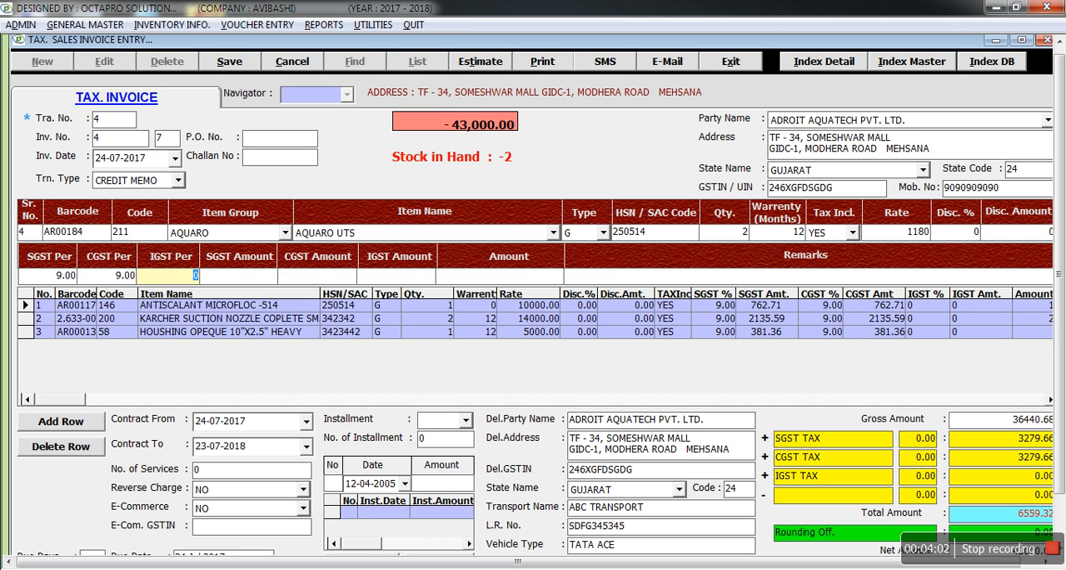
key("Return")
key("Return")
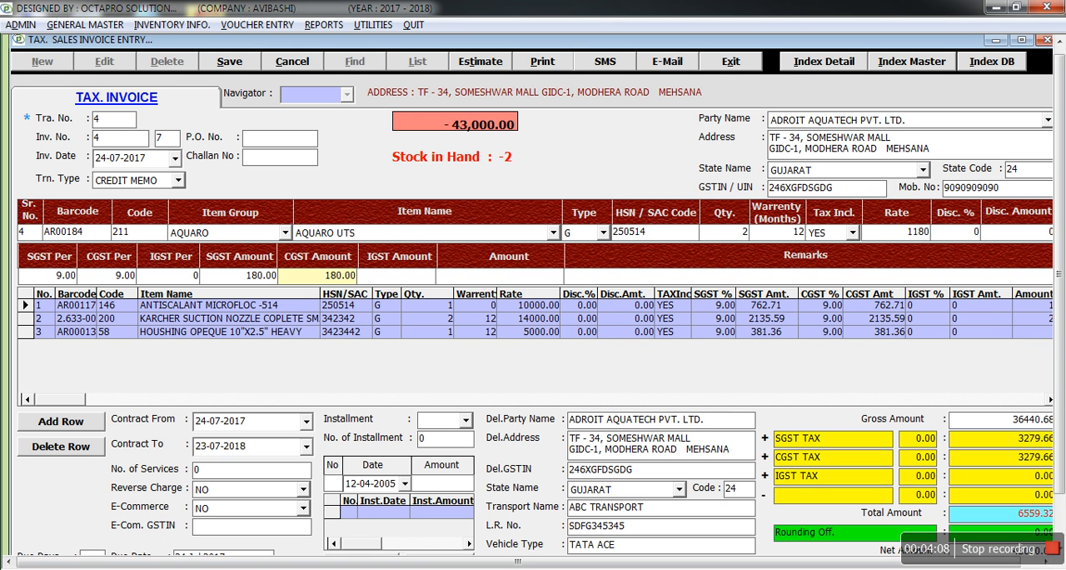
key("Return")
key("Return")
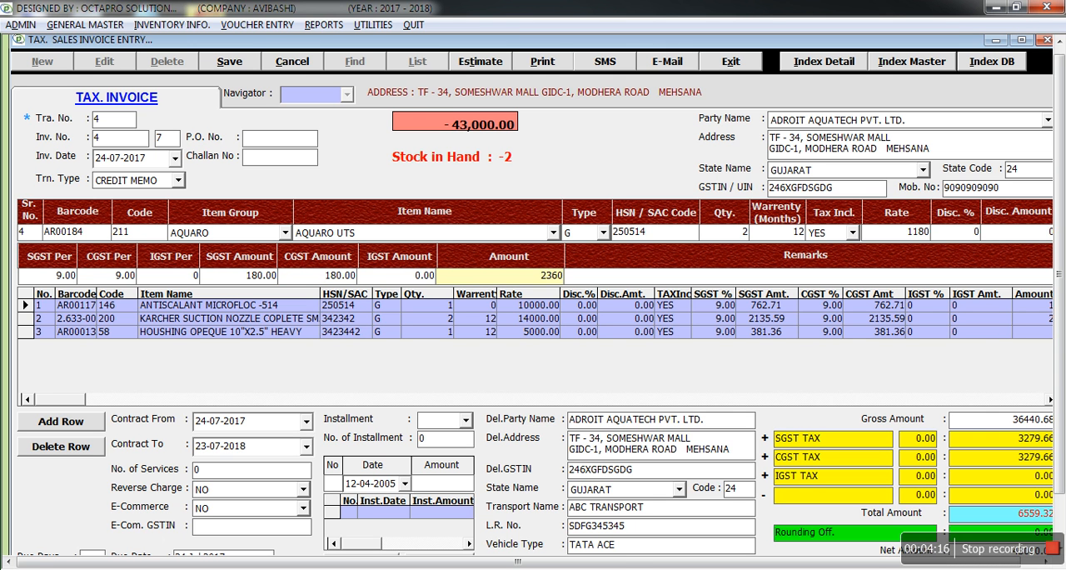
key("Return")
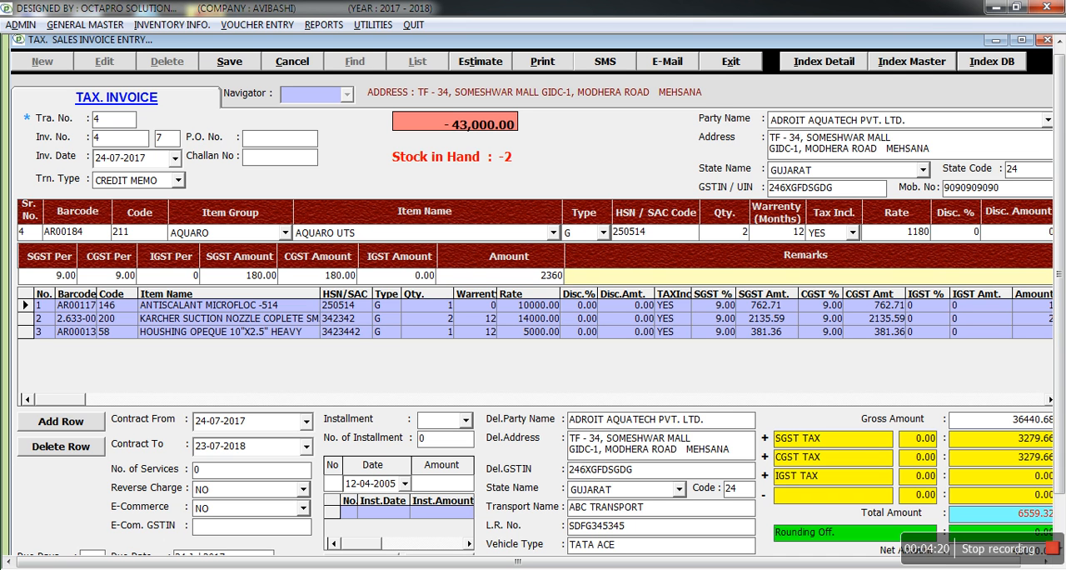
Enter serial number 312312 for the first AQUARO UTS unit in the serial details.
key("Return")
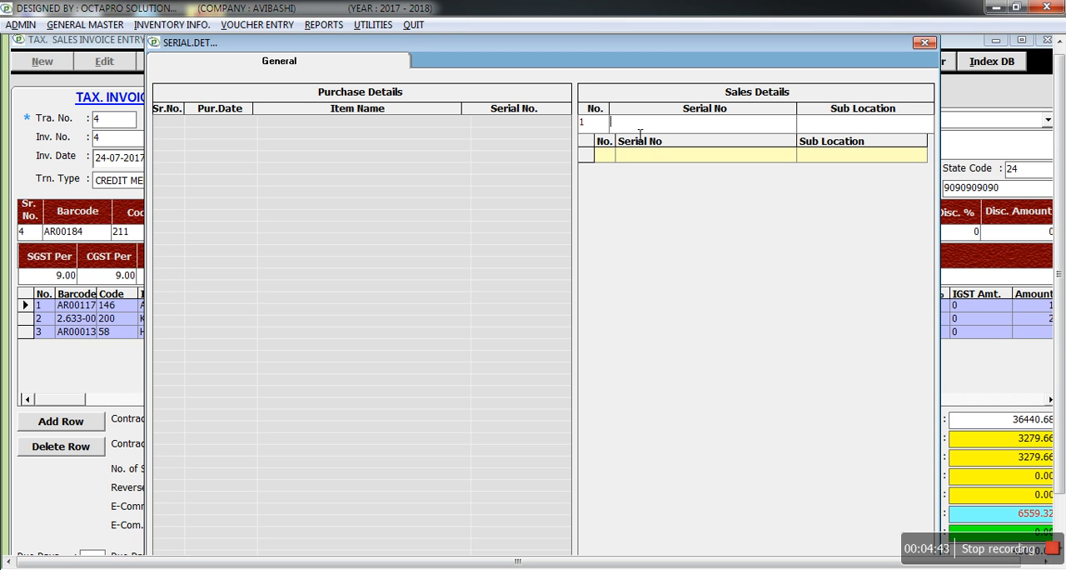
type("312312")
key("Return")
Try to register the same serial number 312312 for the second AQUARO UTS unit.
type("312312")
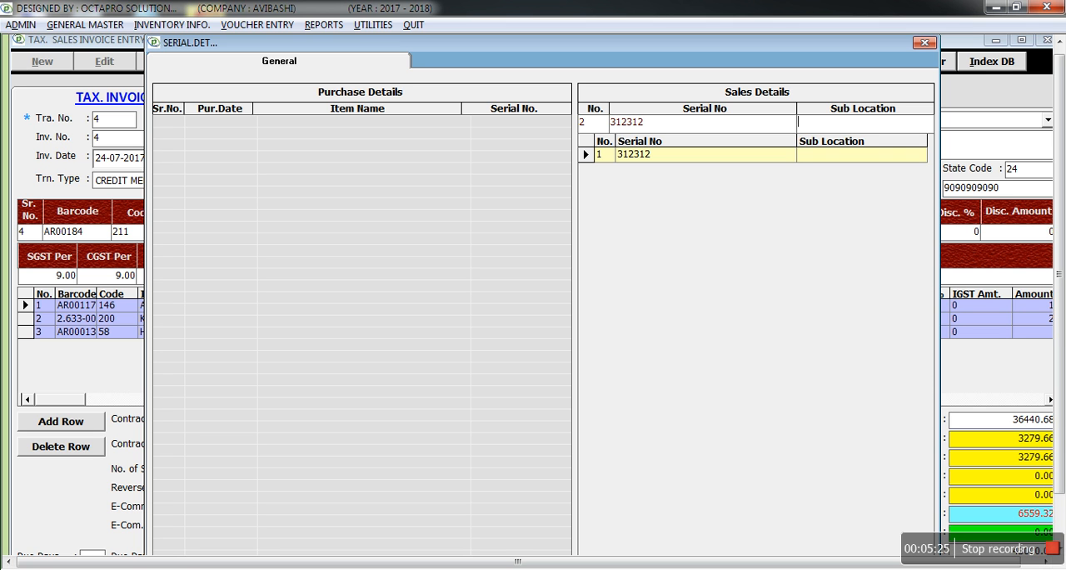
key("Return")
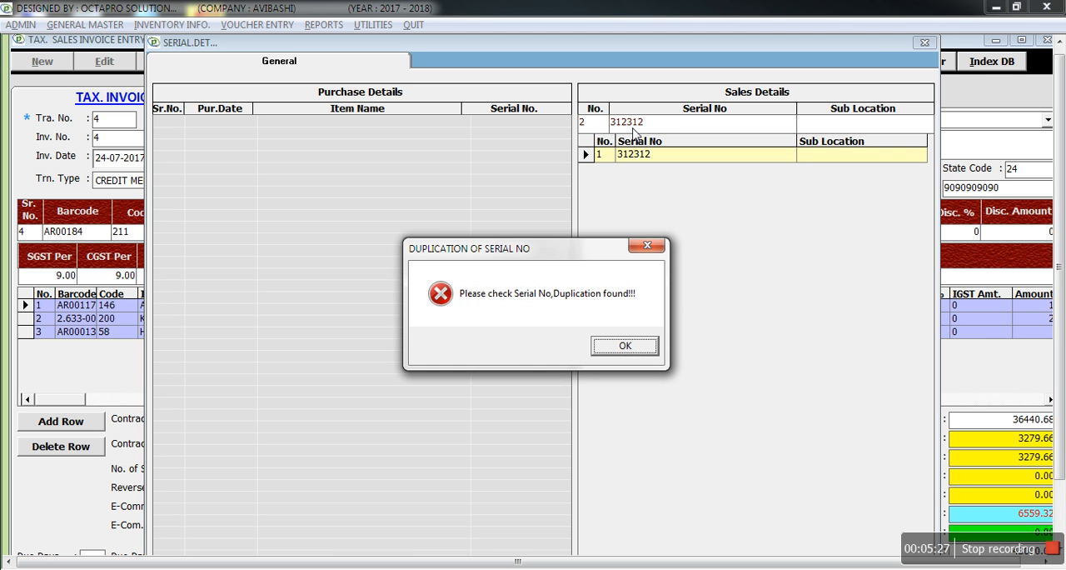
key("Return")
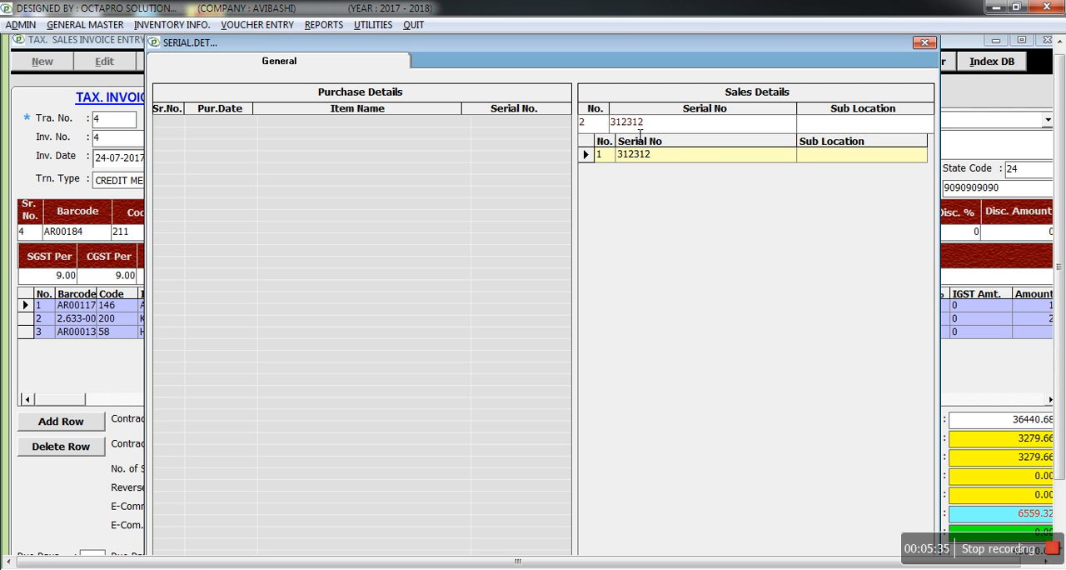
key("Return")
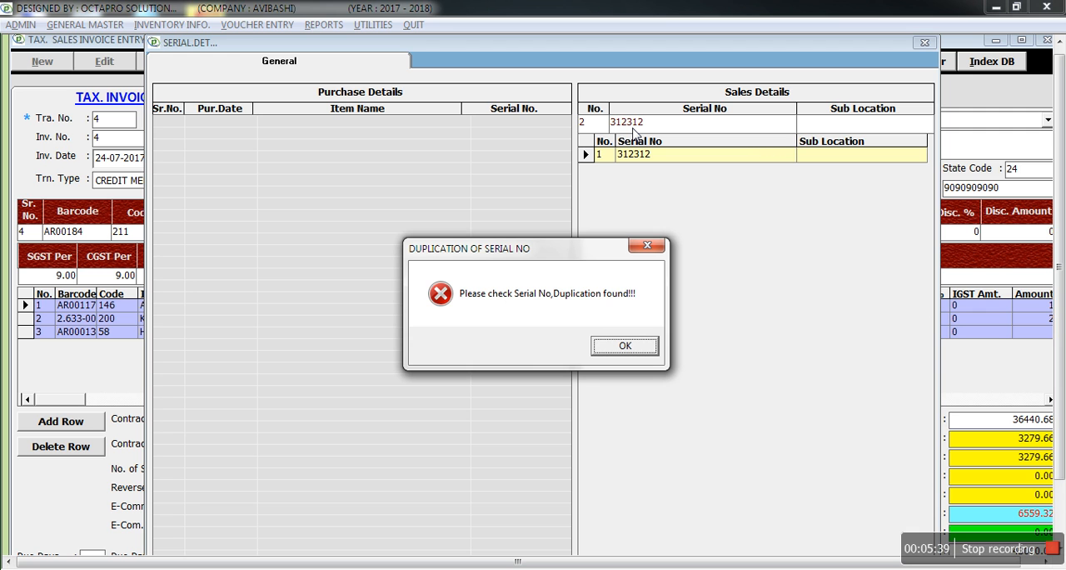
key("Return")
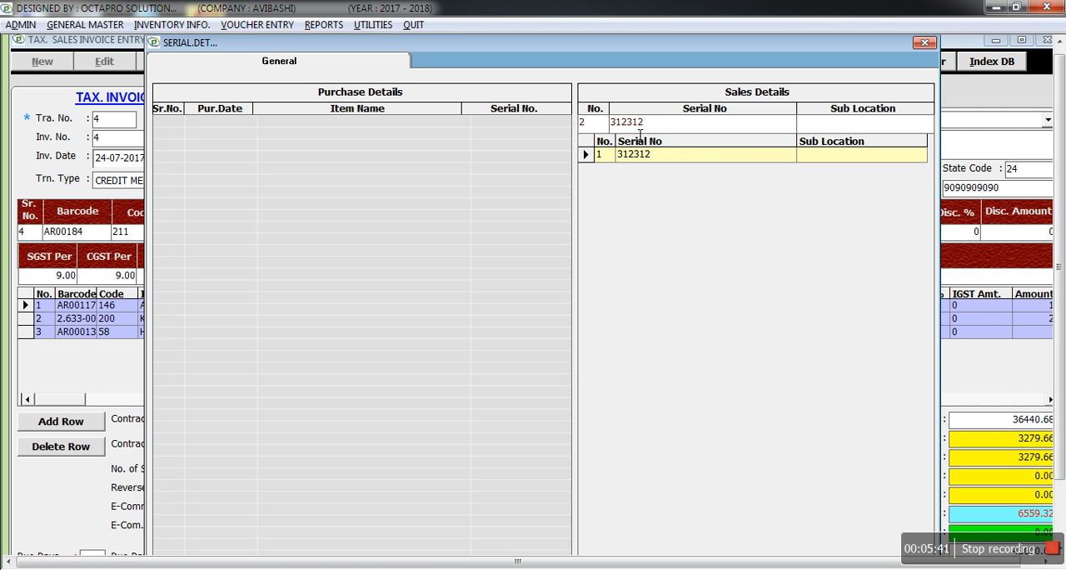
Enter 432 for the second AQUARO UTS unit's serial number and finish the serial details.
type("432")
key("Return")
key("Return")
key("Escape")
Give the AQUARO UTS row the remark FSFDSFSDFSD, add it to the invoice and end item entry.
type("FSFDSFSDFSD")
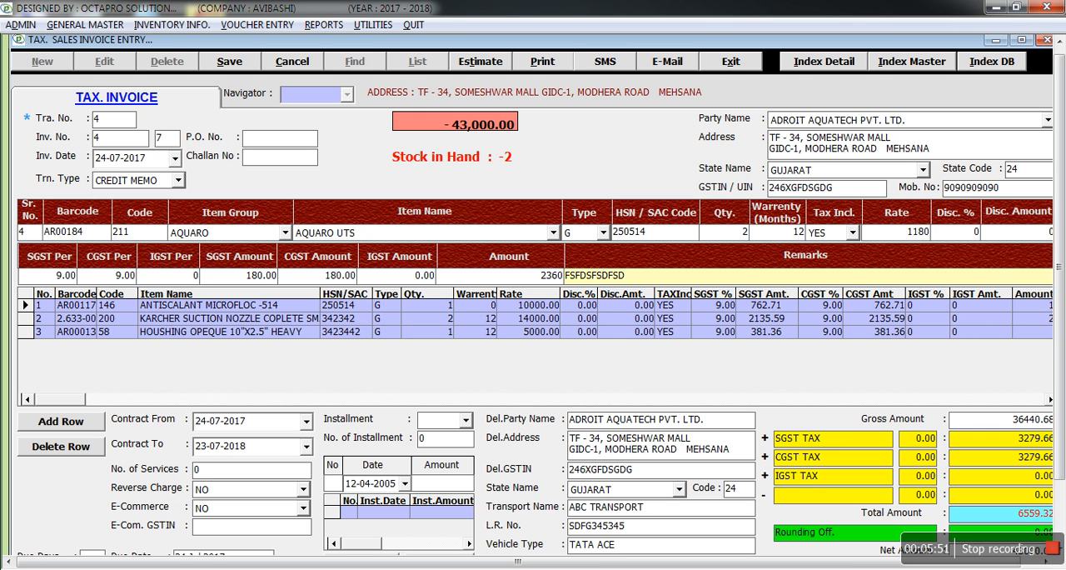
key("Return")
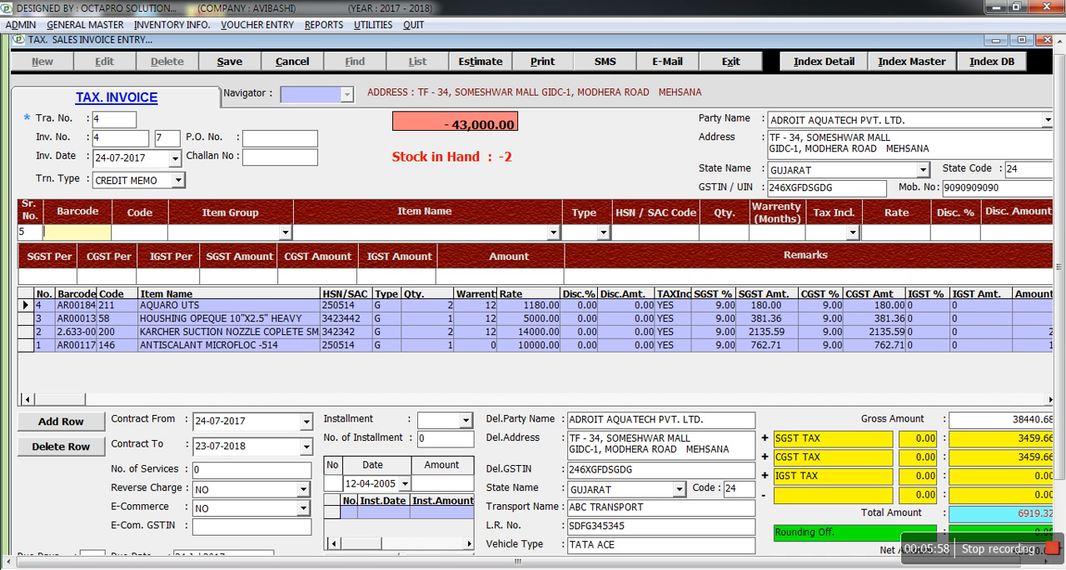
key("Escape")
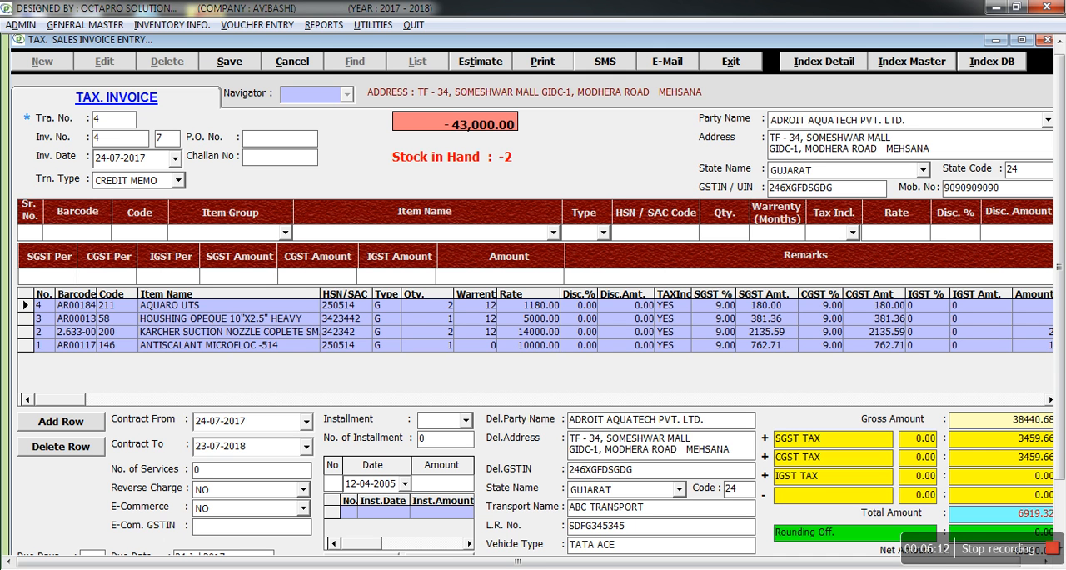
Accept the invoice's gross amount and its SGST, CGST, IGST and deduction lines without extra percentages, proceeding to Rounding Off.
key("Tab")
key("Tab")
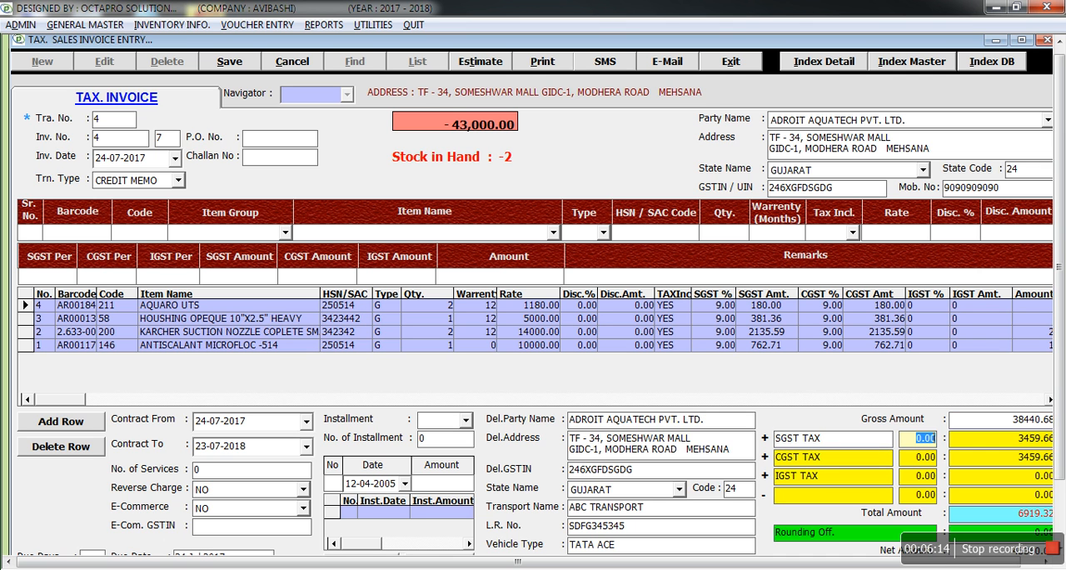
key("Tab")
key("Tab")
key("Tab")
key("Tab")
key("Tab")
key("Tab")
key("Tab")
key("Tab")
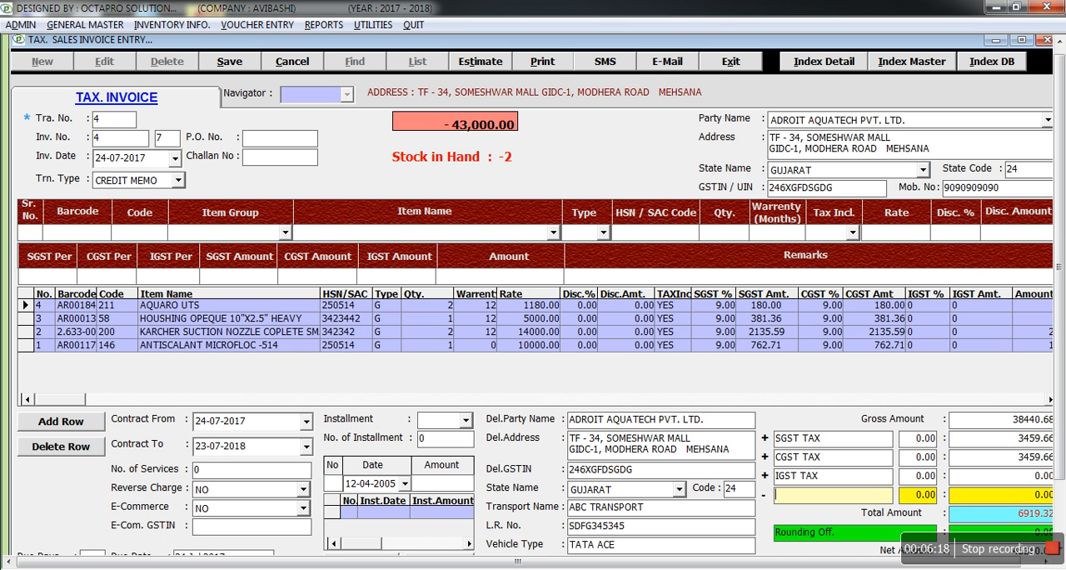
key("Tab")
key("Tab")
key("Tab")
key("Tab")
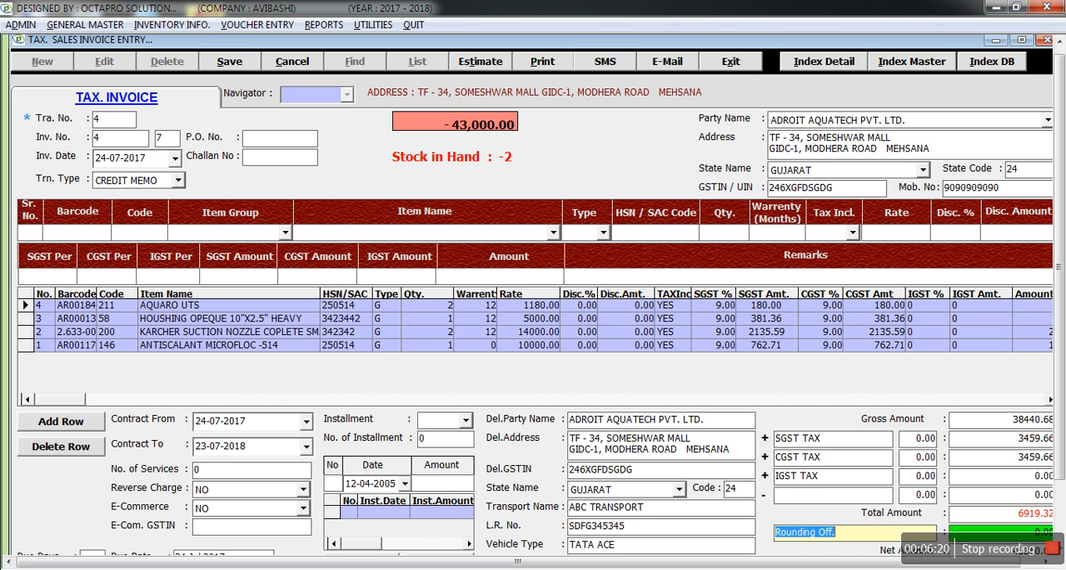
Accept the delivery address, state GUJARAT, transport name ABC TRANSPORT, L.R. number and vehicle type TATA ACE.
left_click(730, 449)
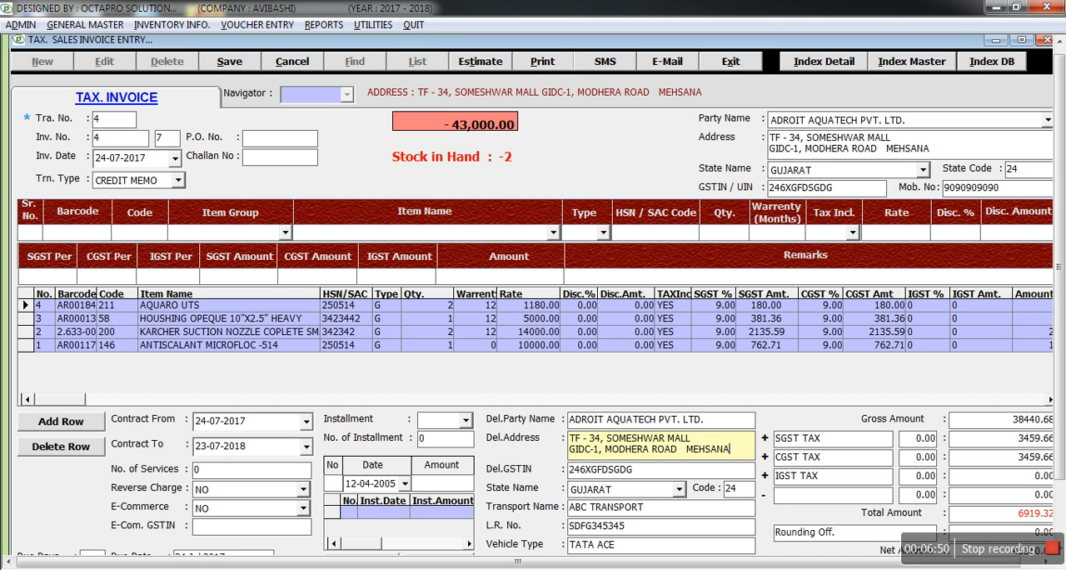
key("Return")
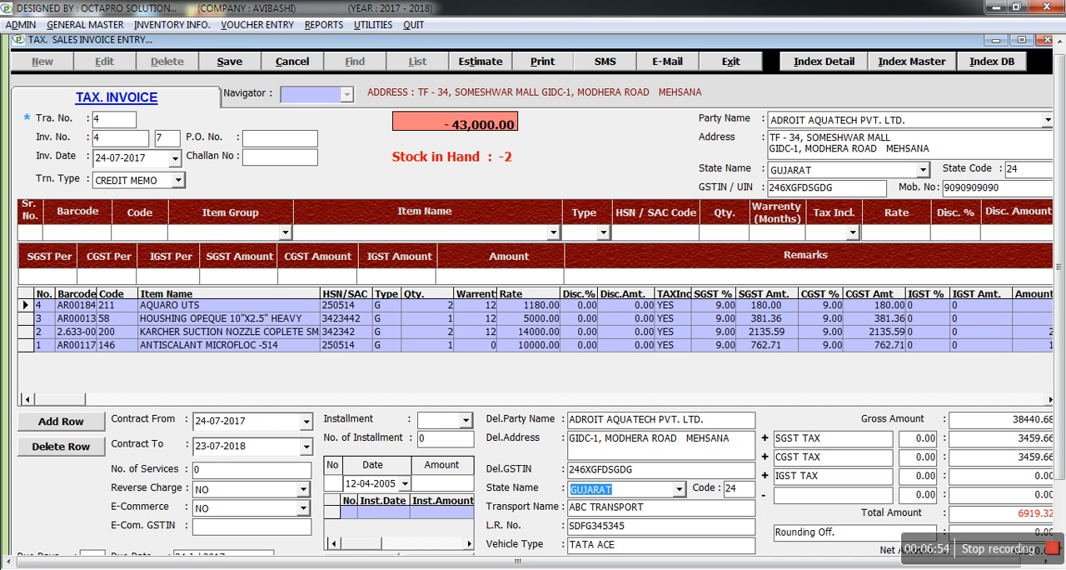
key("Return")
key("Return")
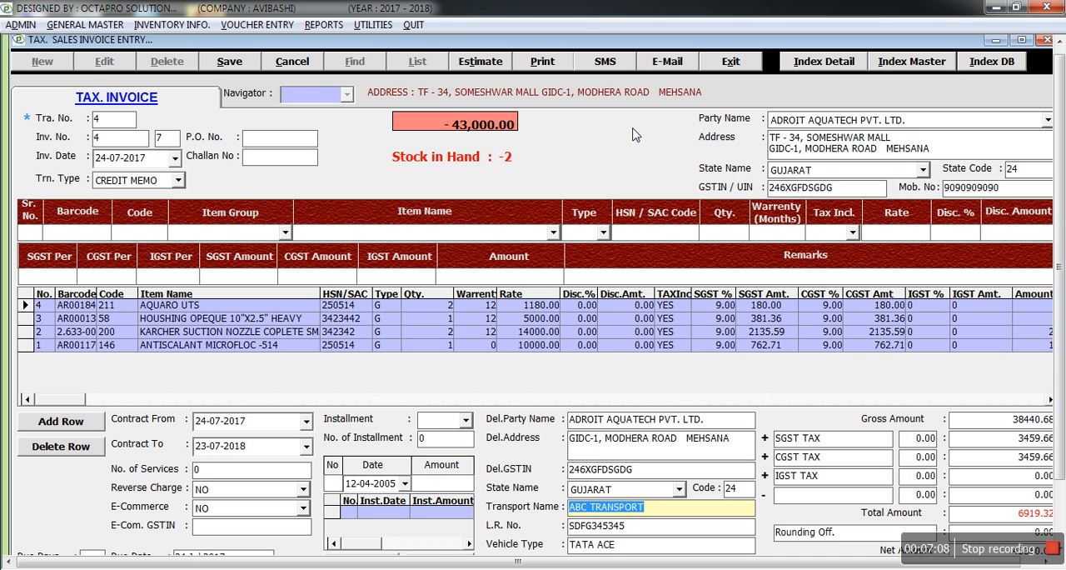
key("Tab")
key("Tab")
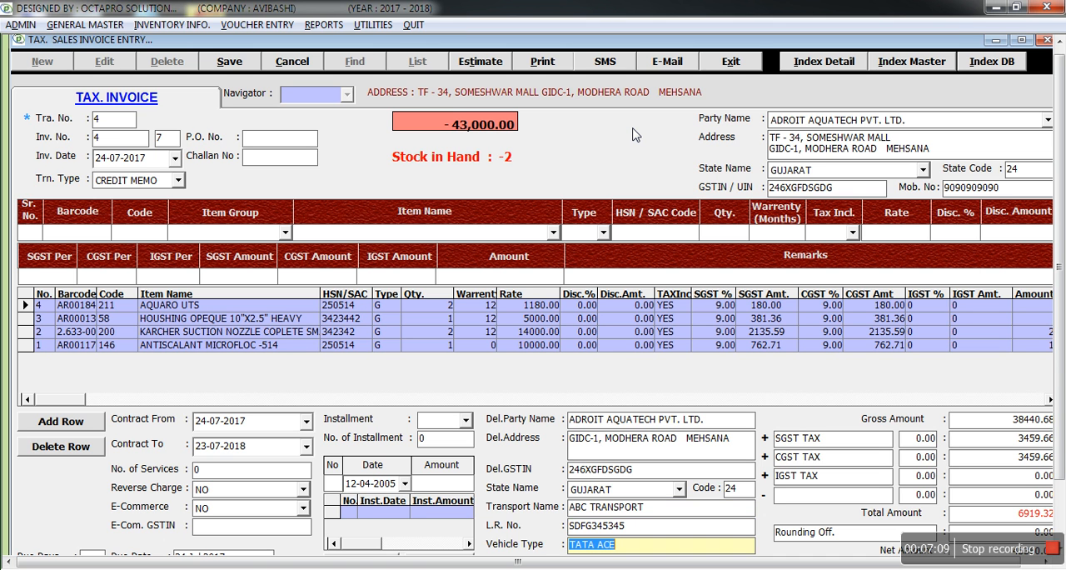
key("Tab")
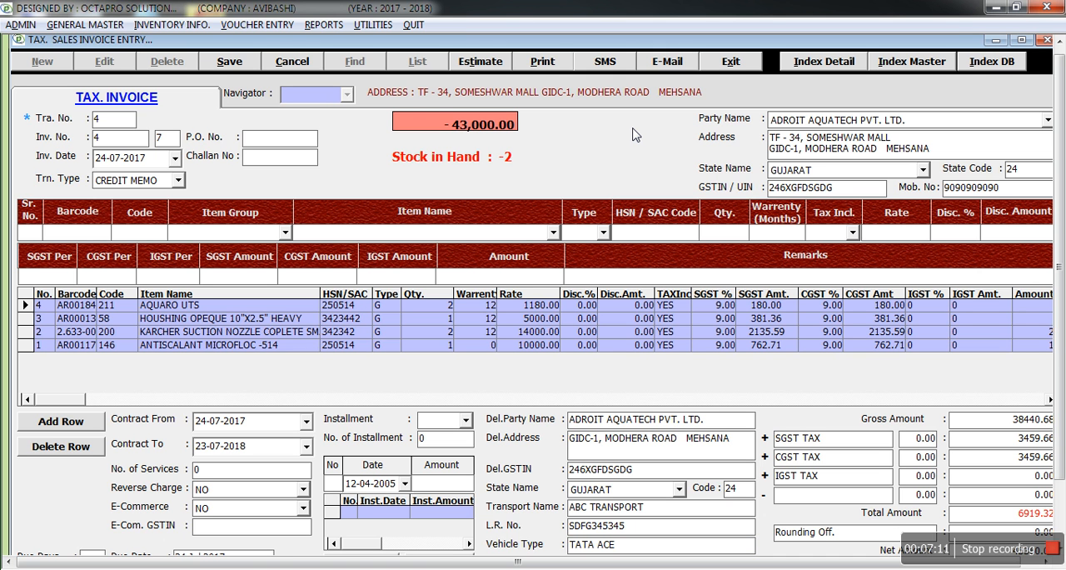
Set the contract end date to 23-08-2017 and the number of services to 6.
key("Tab")
key("Tab")
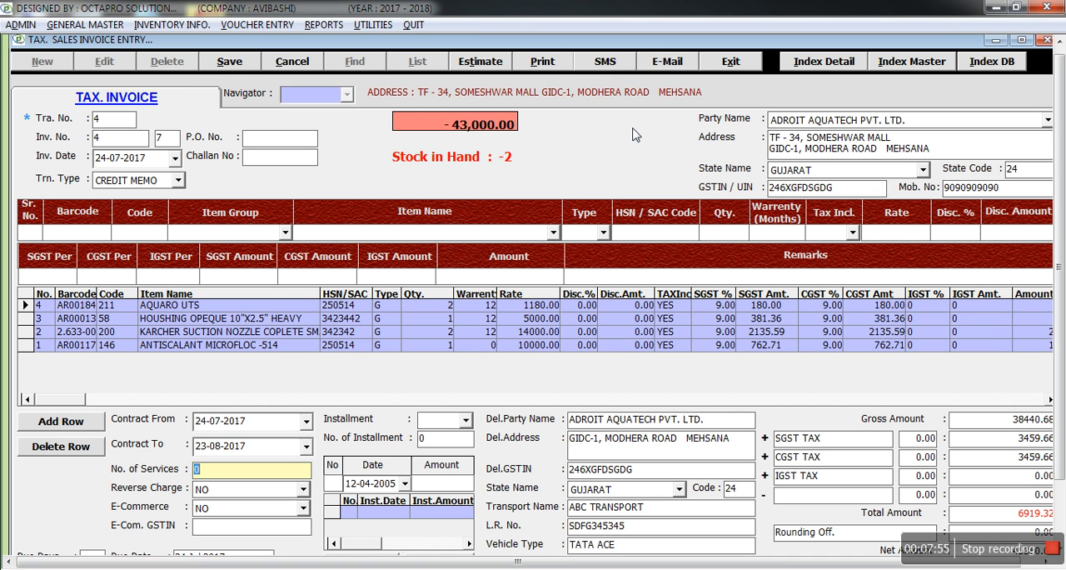
type("6")
double_click(204, 476)
left_click(277, 476)
Review the maintenance service reminders with the From Date 01-10-2017, then close the list.
left_click(382, 27)
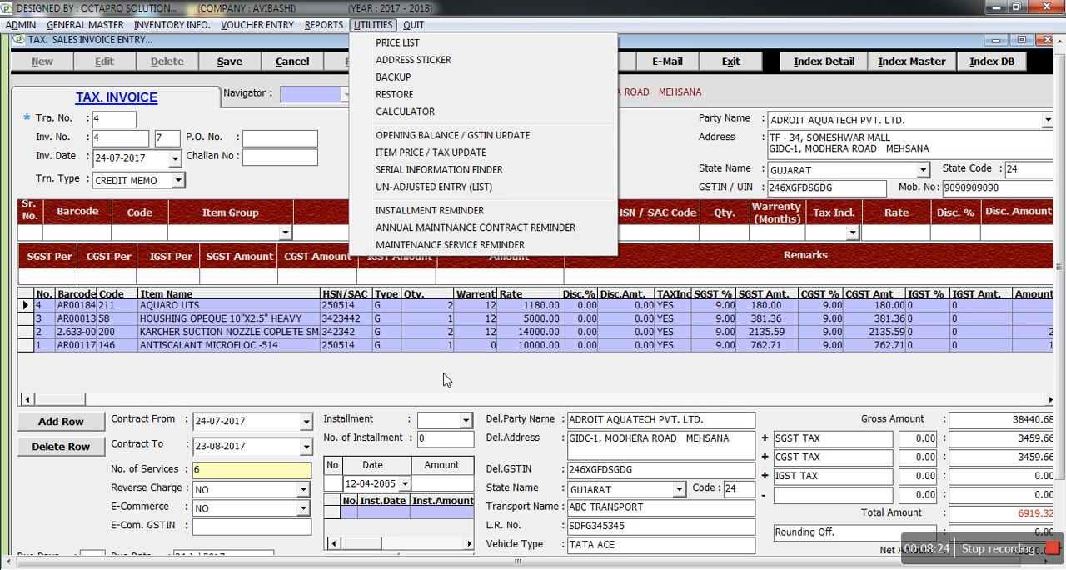
left_click(483, 247)
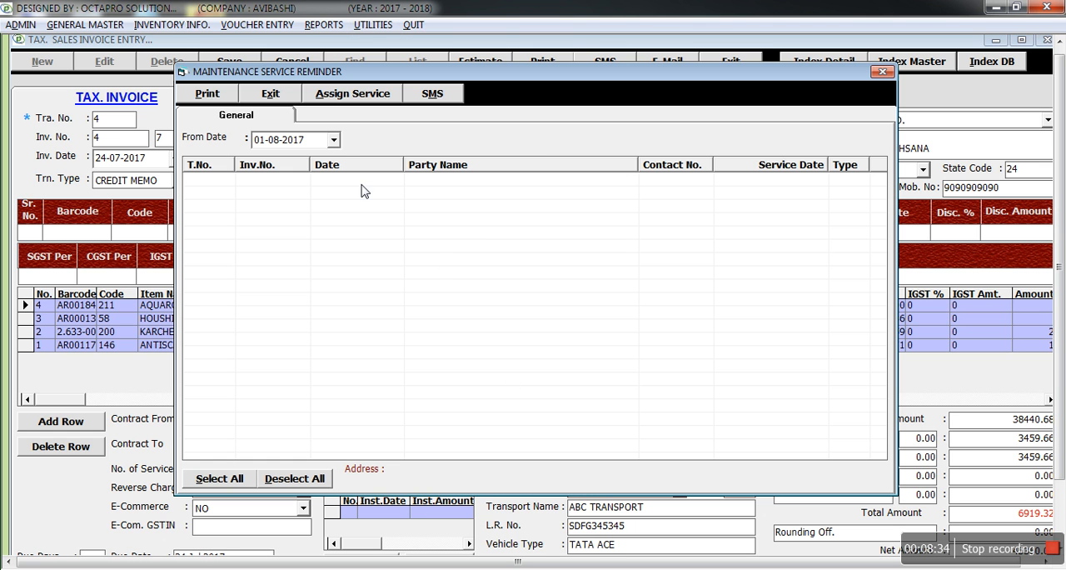
left_click(334, 140)
left_click(395, 162)
left_click(396, 162)
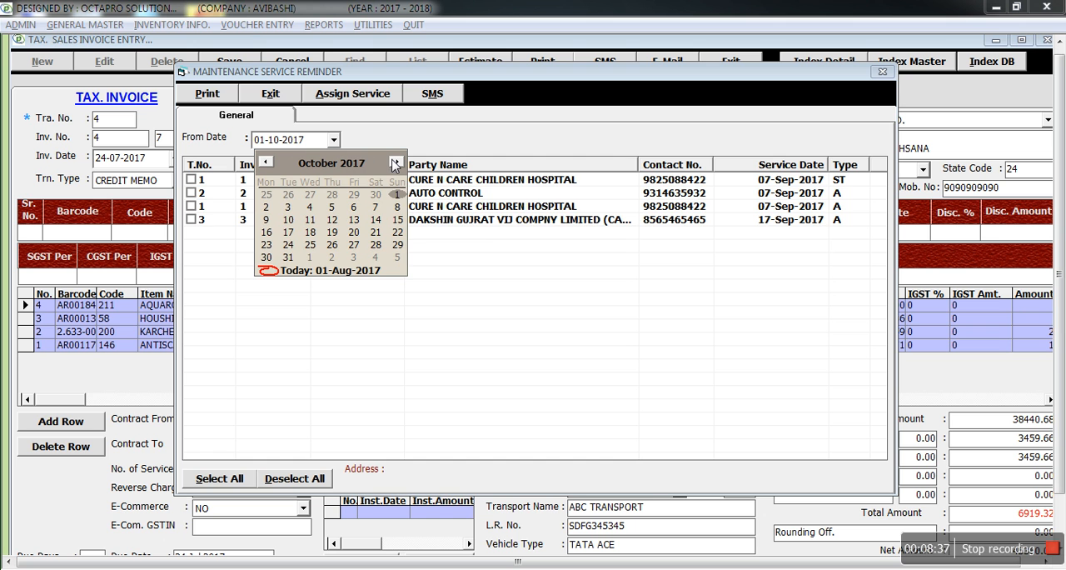
left_click(552, 227)
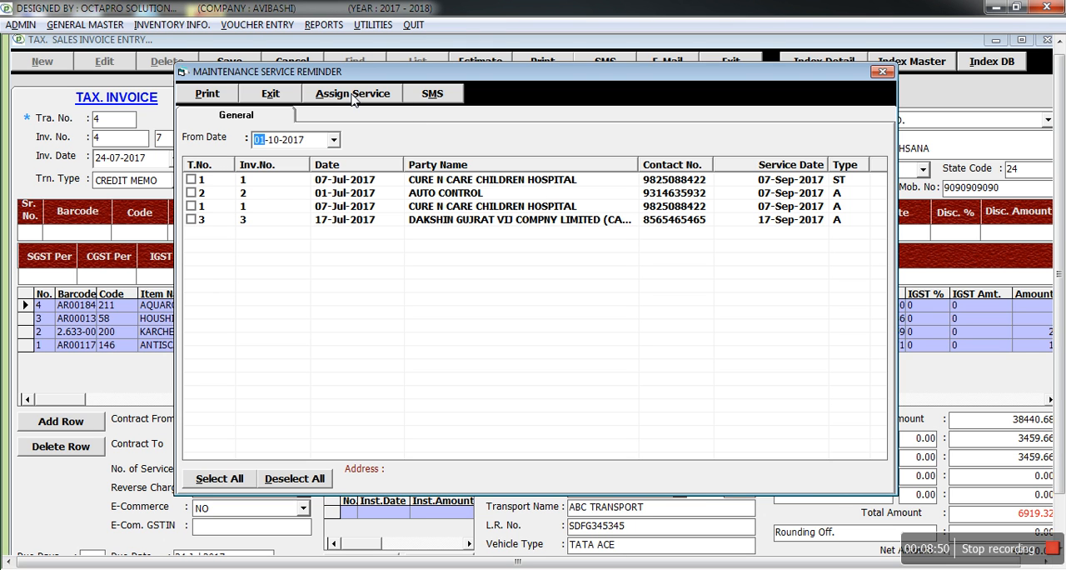
left_click(277, 94)
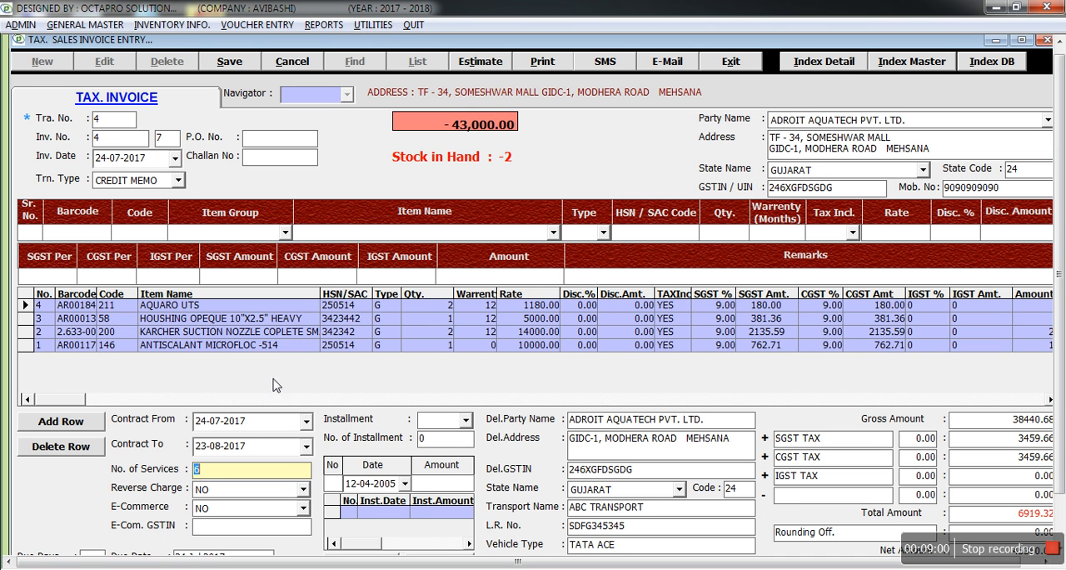
View the annual maintenance contract reminder and close it.
left_click(376, 25)
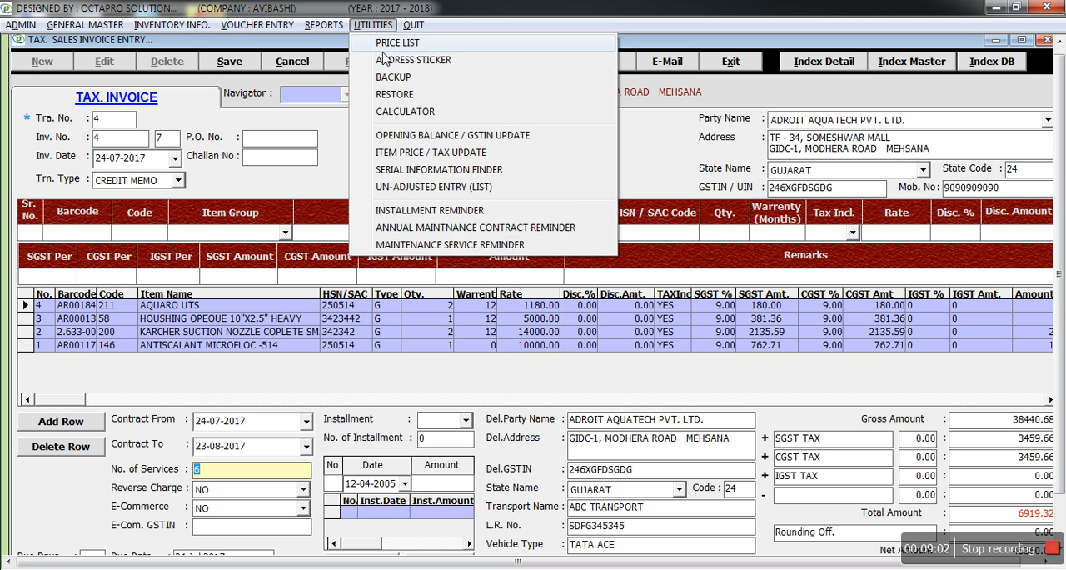
left_click(464, 229)
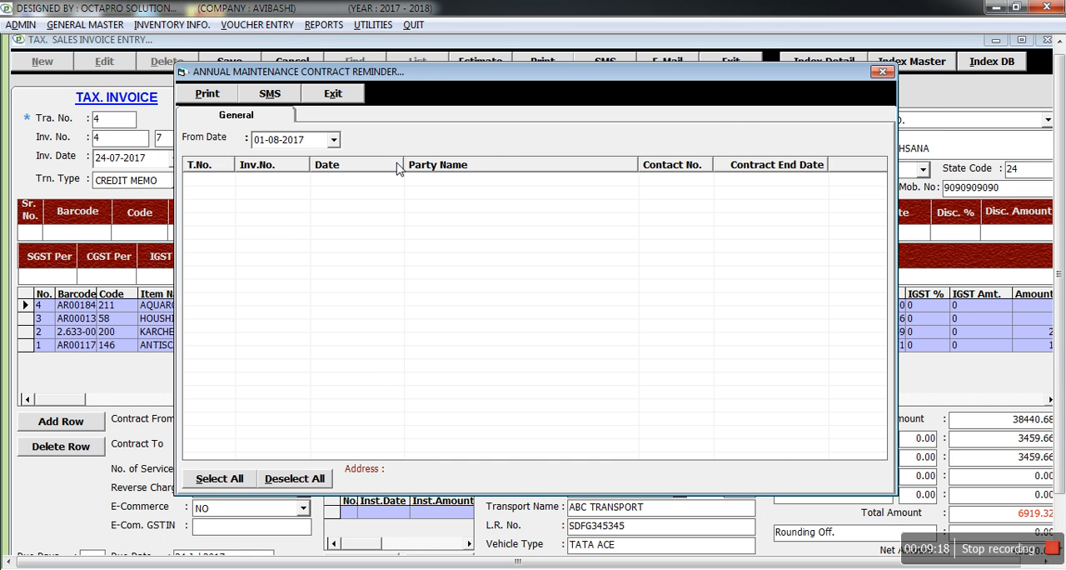
left_click(330, 95)
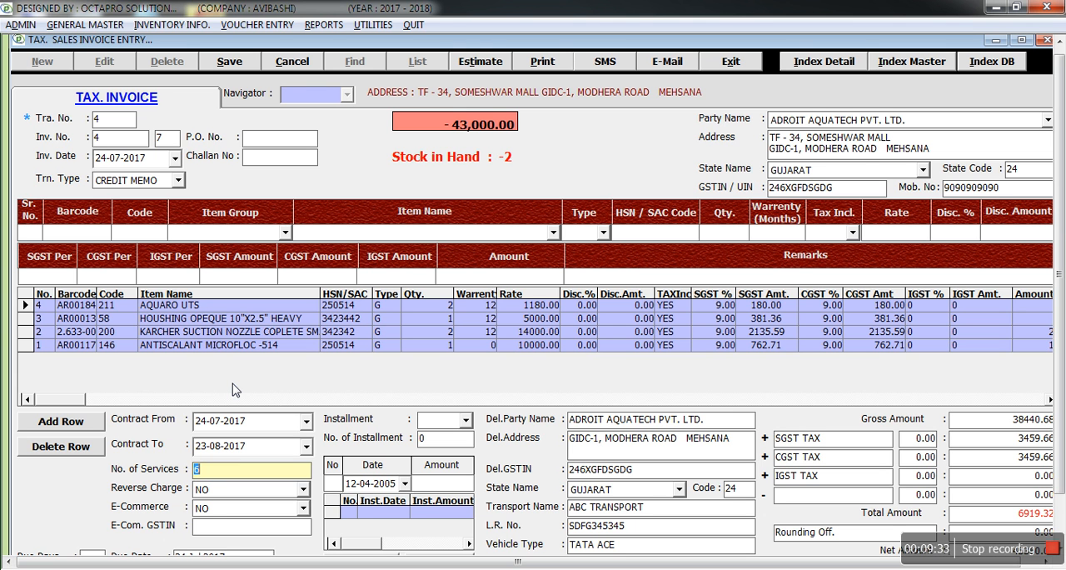
Keep Reverse Charge and E-Commerce at NO and leave the e-commerce GSTIN empty.
key("Return")
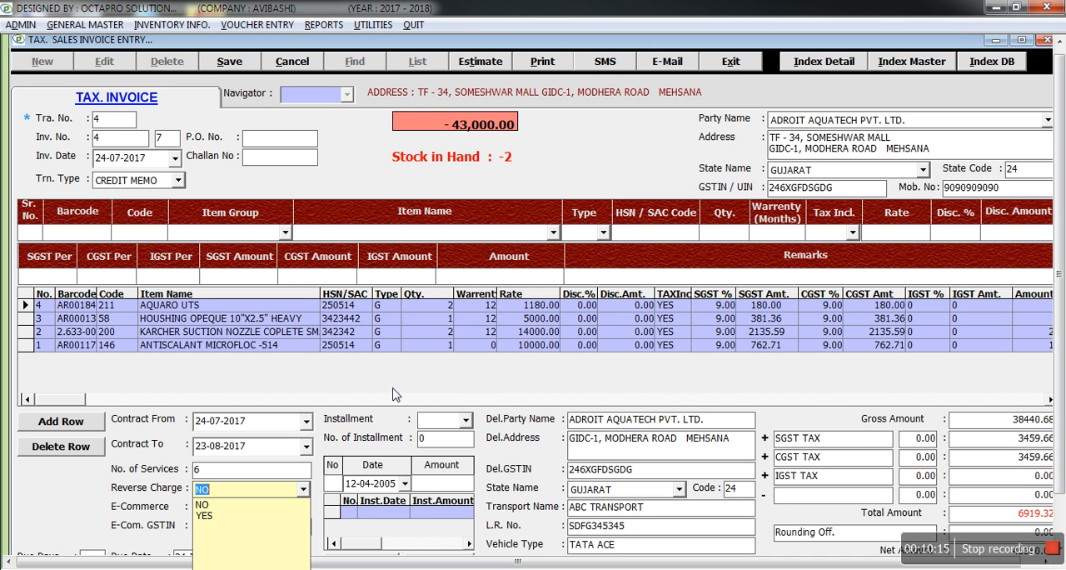
key("Down")
key("Down")
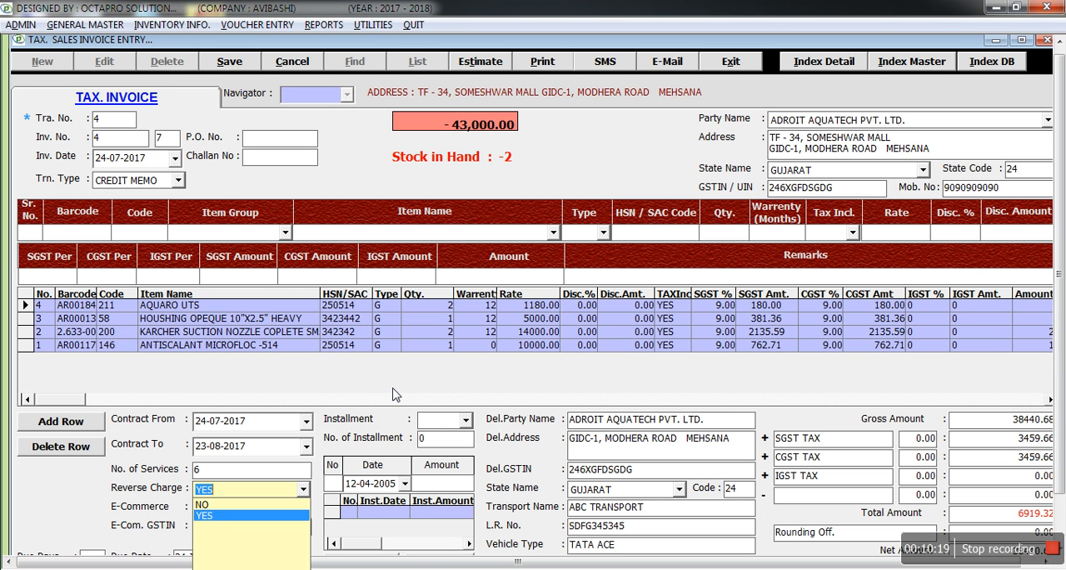
key("Up")
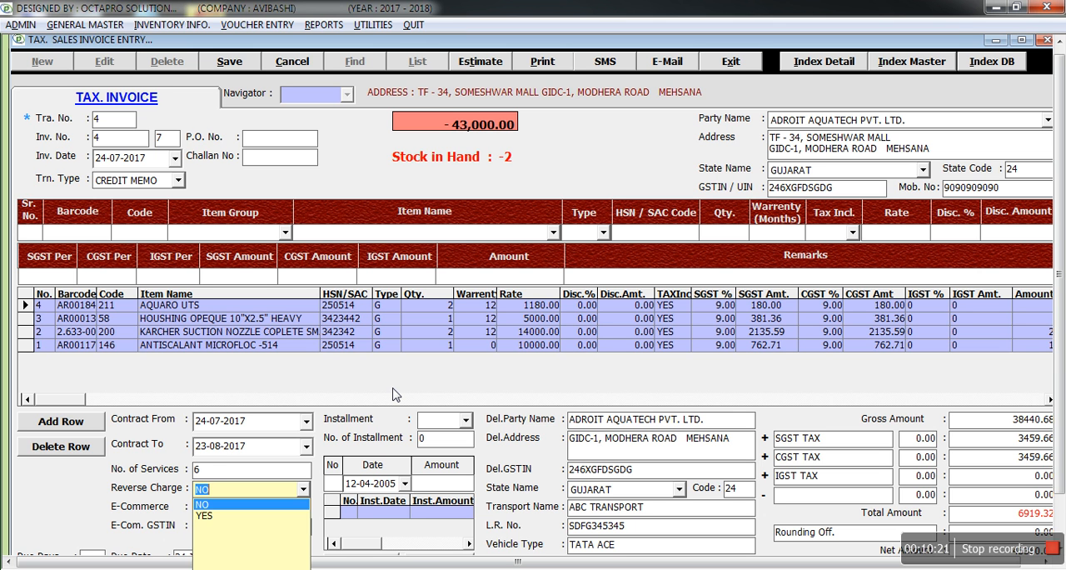
key("Return")
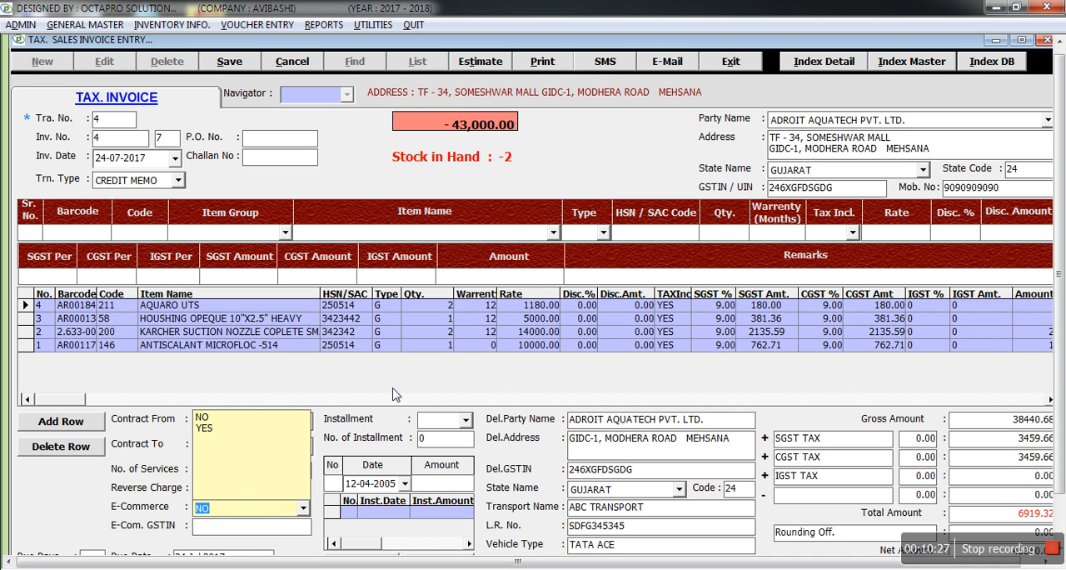
key("Return")
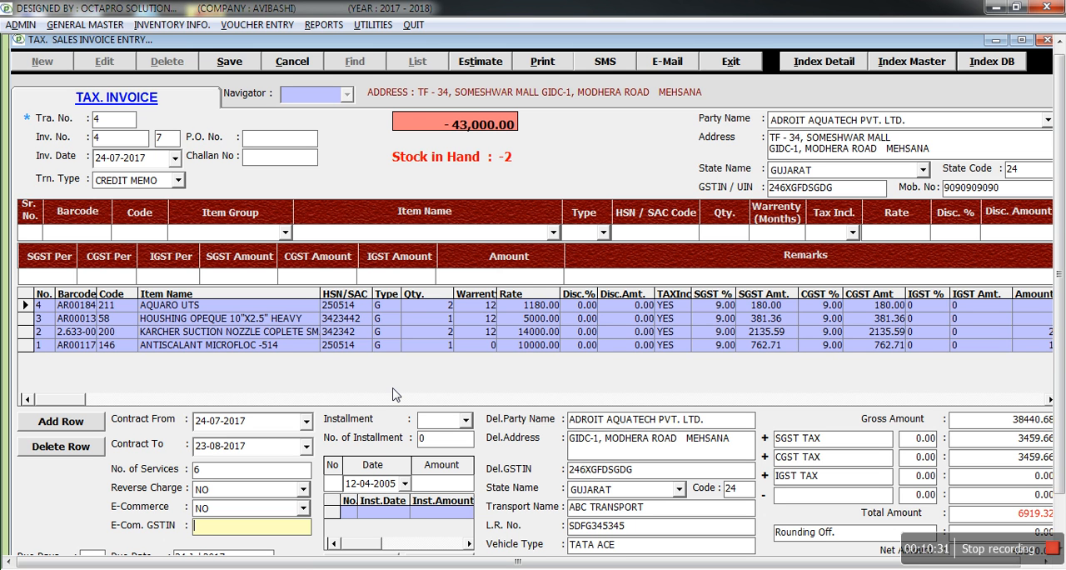
key("Return")
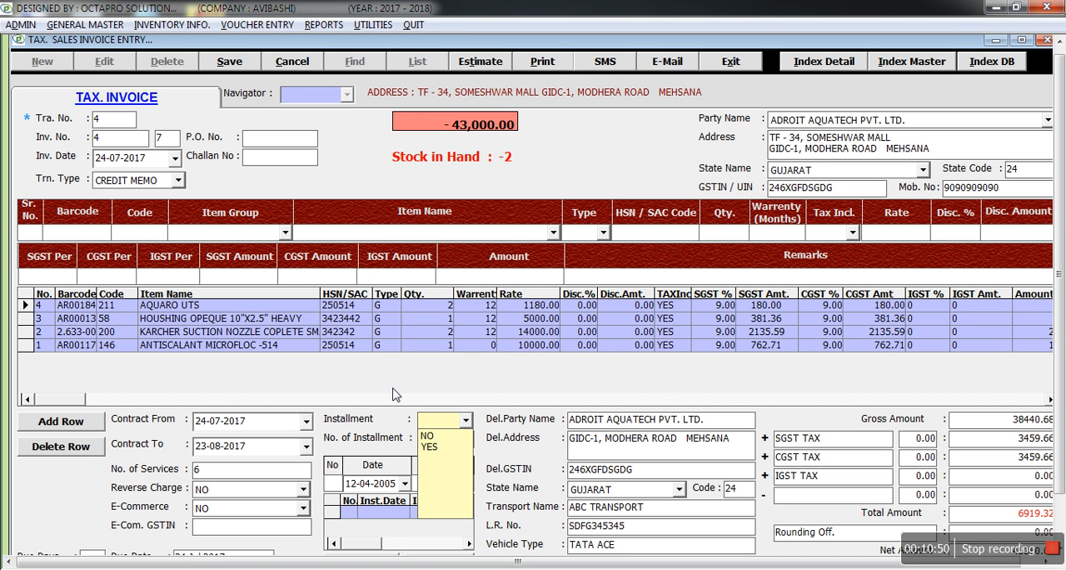
Set Installment to YES with 3 installments.
key("Down")
key("Down")
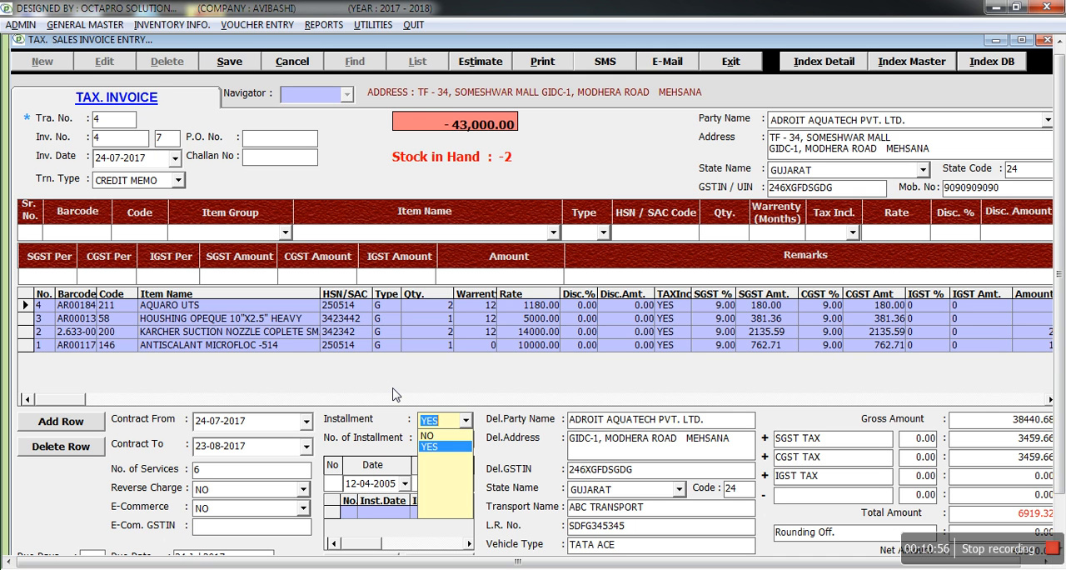
key("Return")
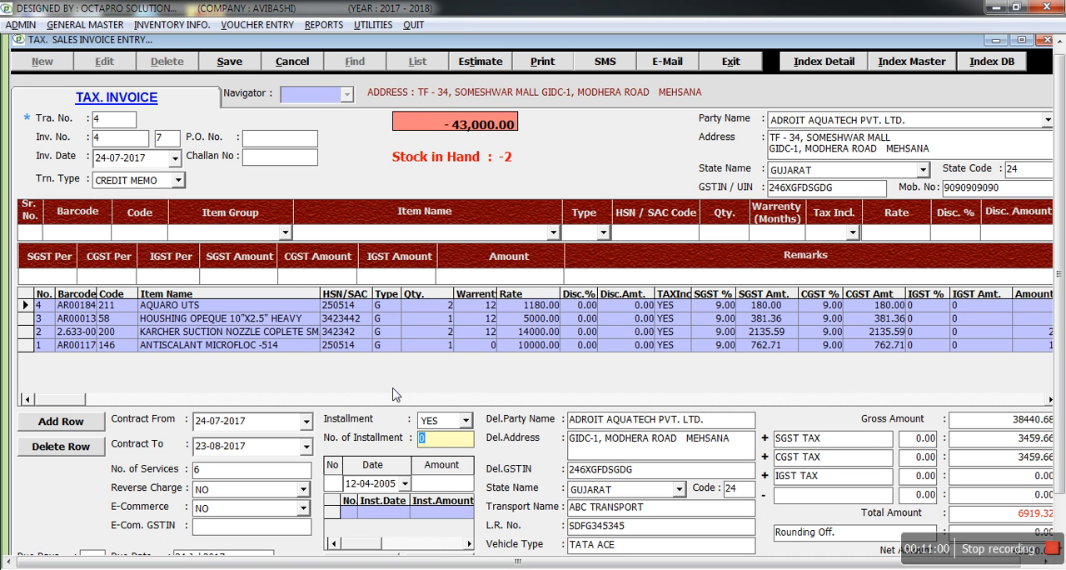
type("3")
key("Return")
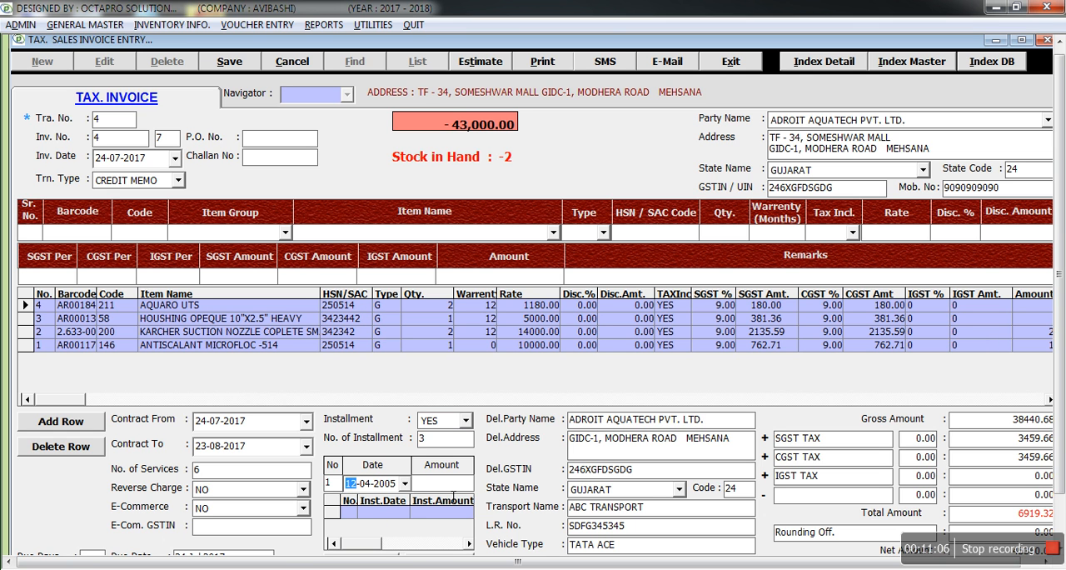
View the installment reminder list and close it.
left_click(374, 25)
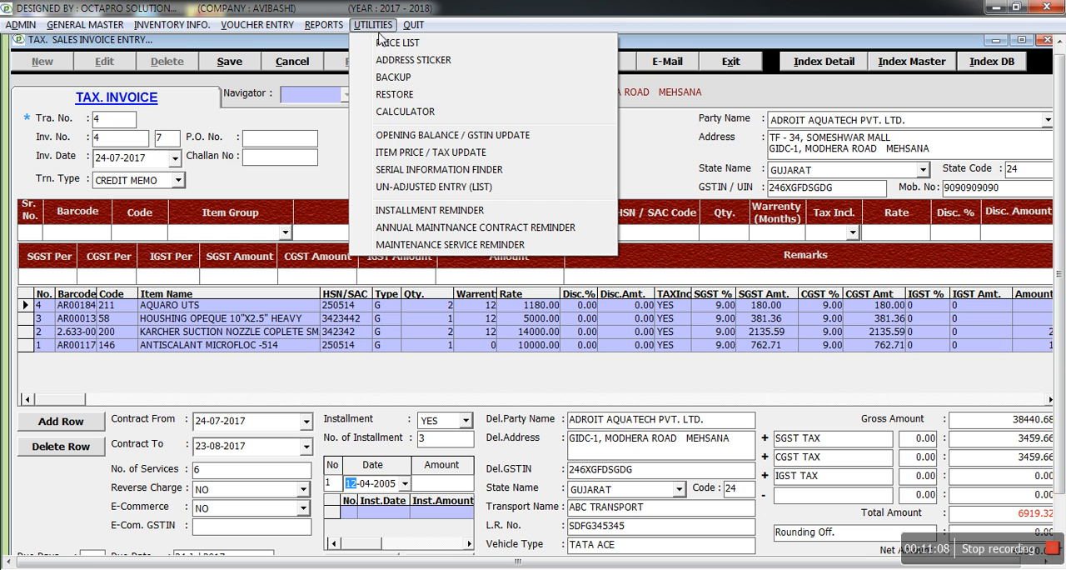
left_click(424, 213)
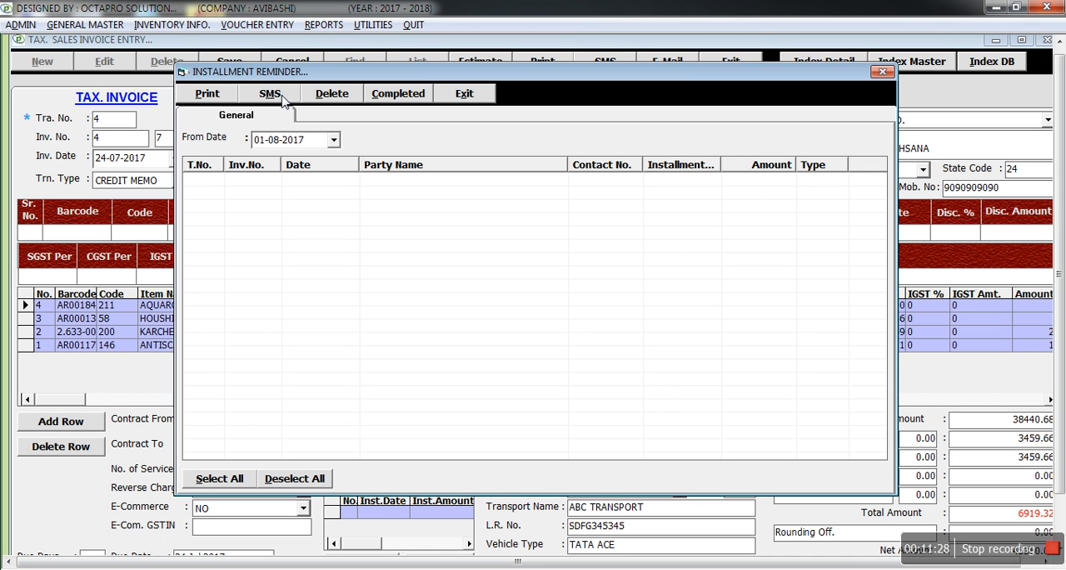
left_click(481, 99)
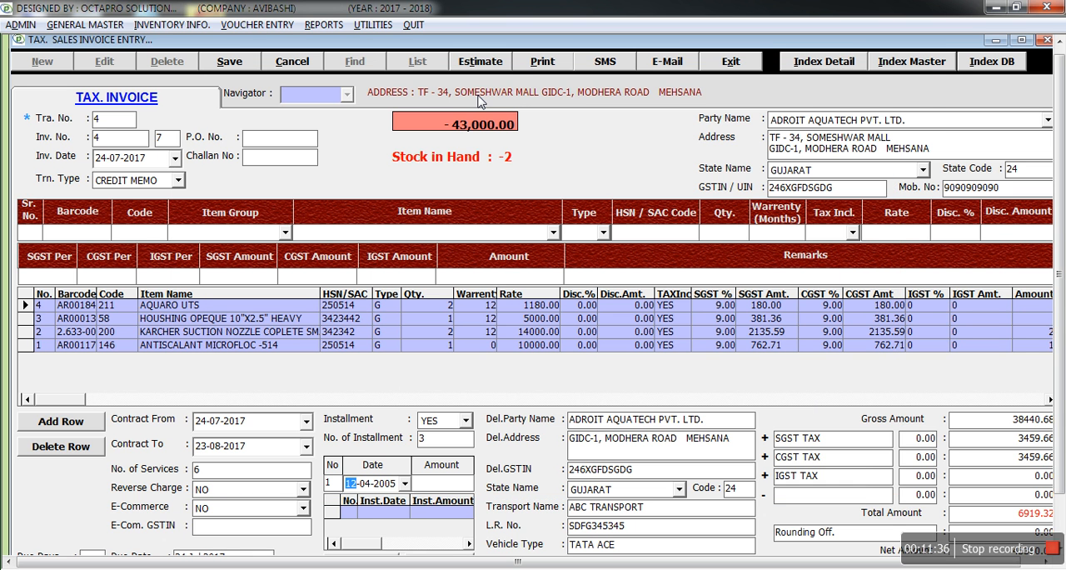
Save the edited tax invoice, declining both printing and sending an SMS.
key("Return")
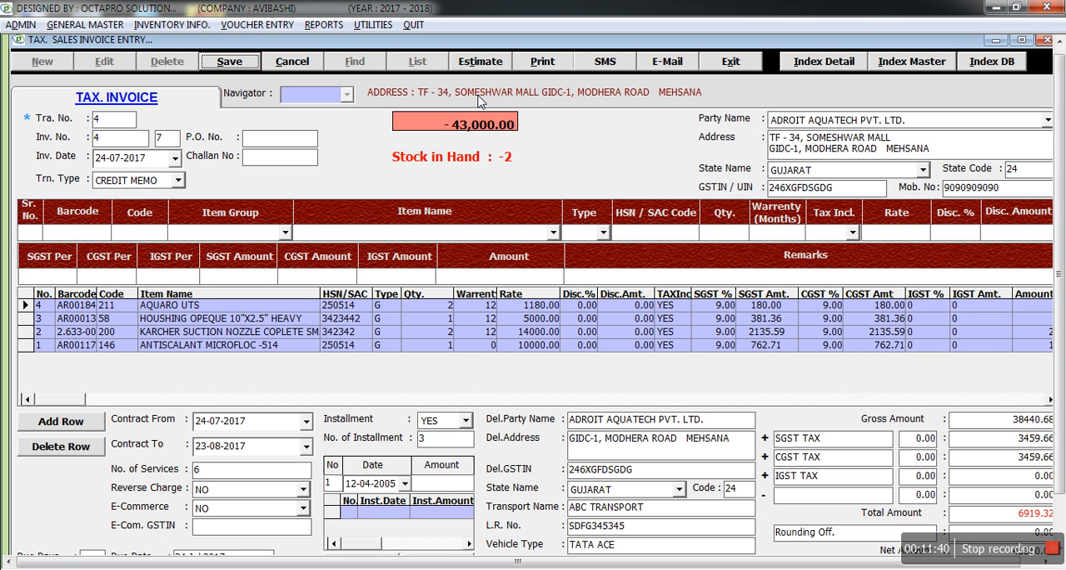
key("Return")
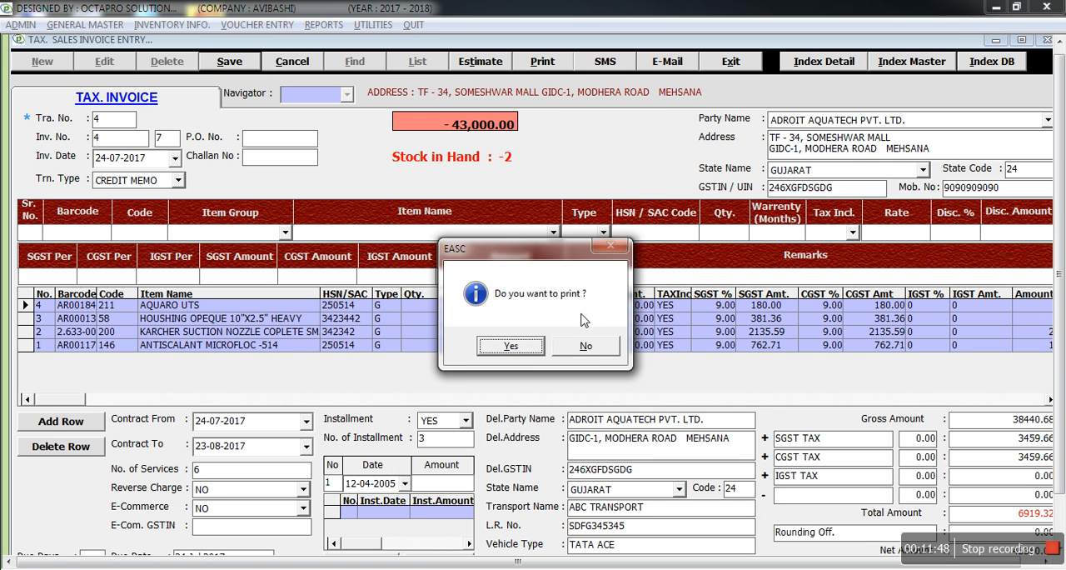
left_click(580, 348)
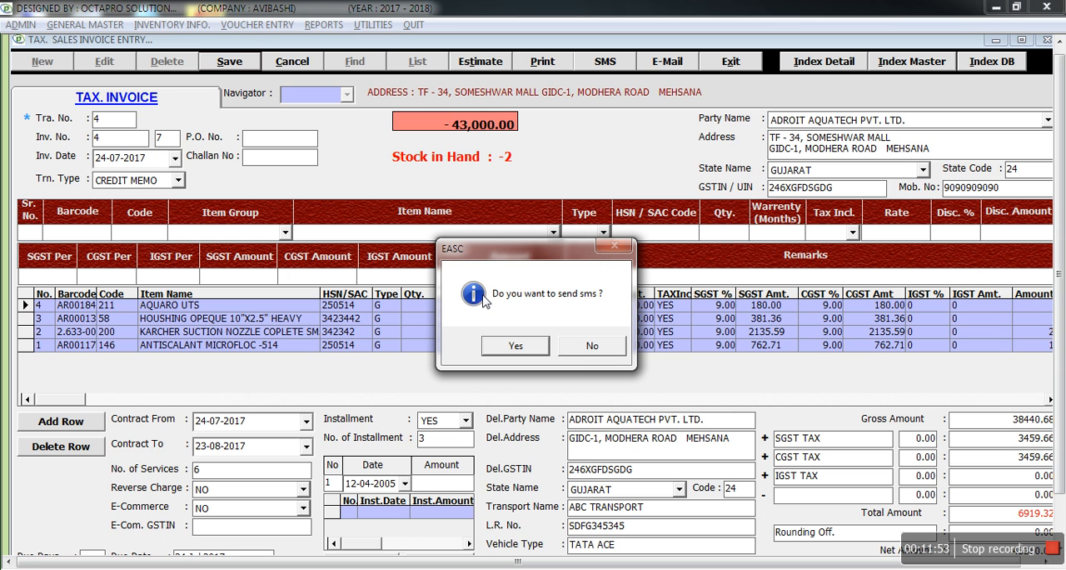
left_click(594, 346)
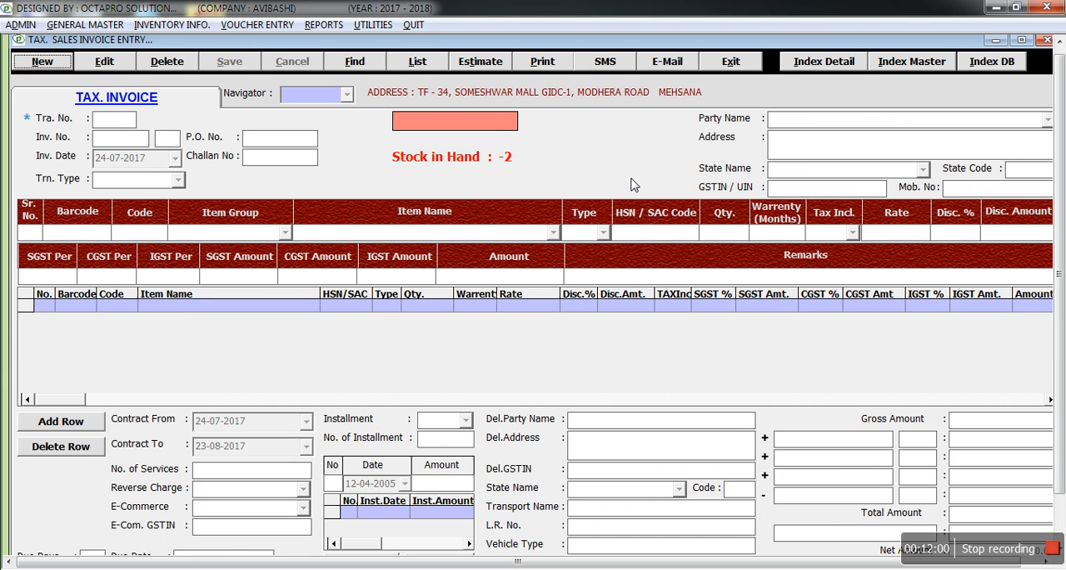
Open invoice 4 of ADROIT AQUATECH PVT. LTD. from the sales invoice list and show its print preview.
left_click(418, 63)
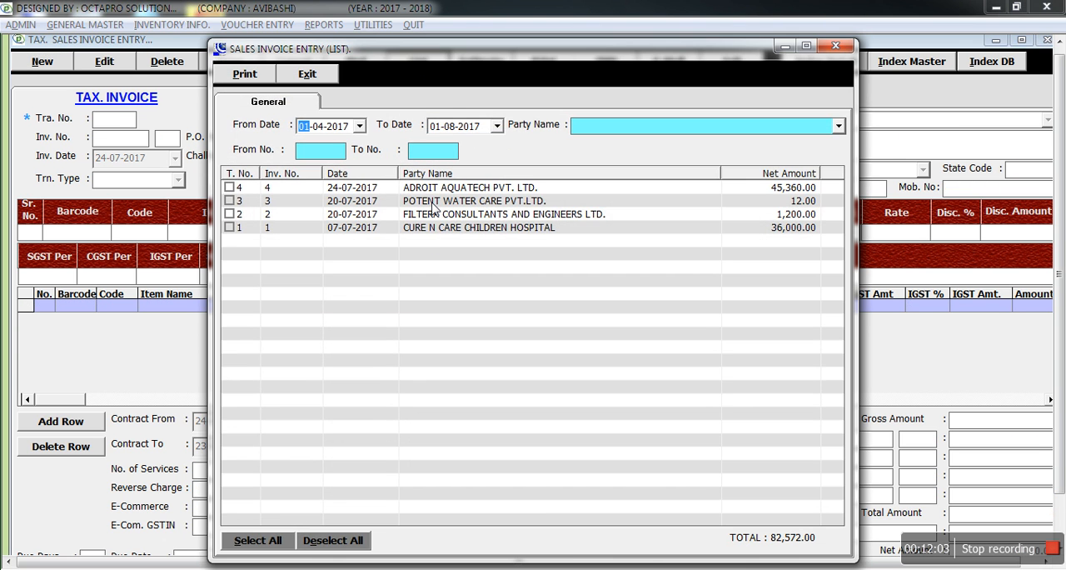
left_click(436, 188)
double_click(436, 188)
left_click(541, 62)
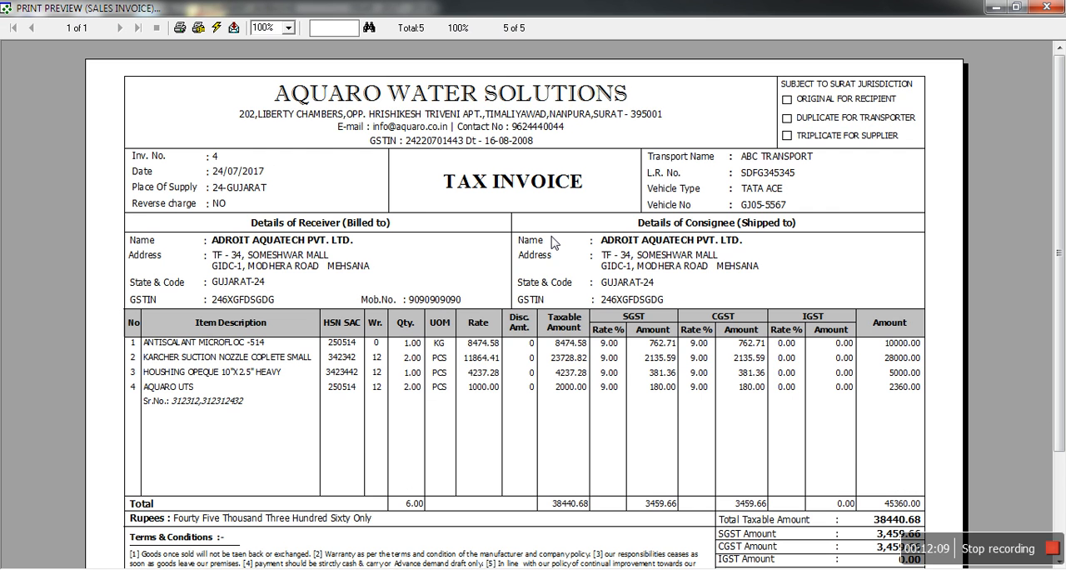
Review the tax invoice preview from header to bank details and net amount, then close it and the sales invoice entry.
scroll(554, 241, "down", 3)
scroll(554, 242, "up", 3)
scroll(554, 242, "down", 3)
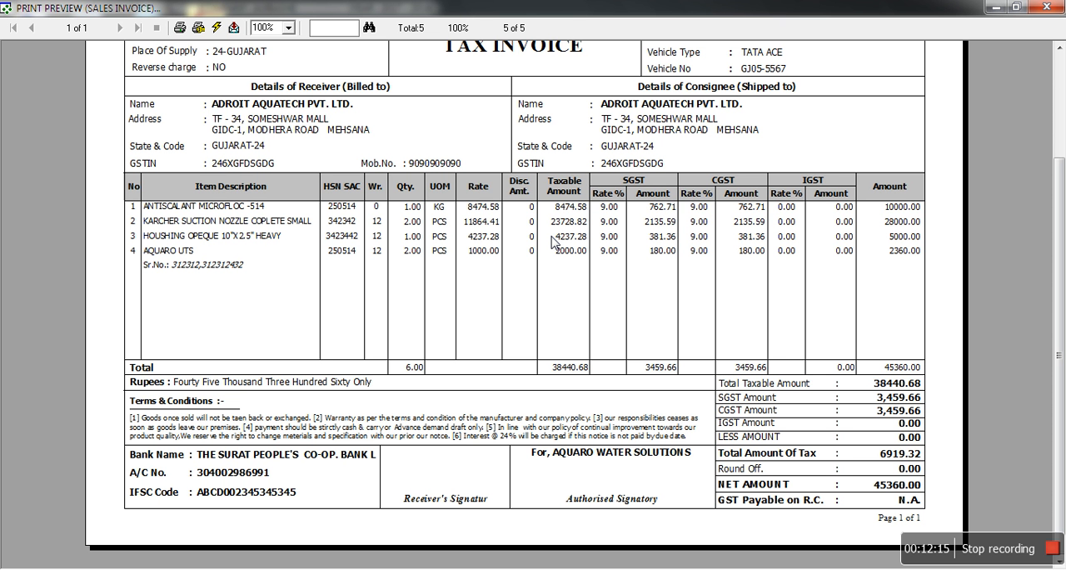
scroll(553, 242, "up", 3)
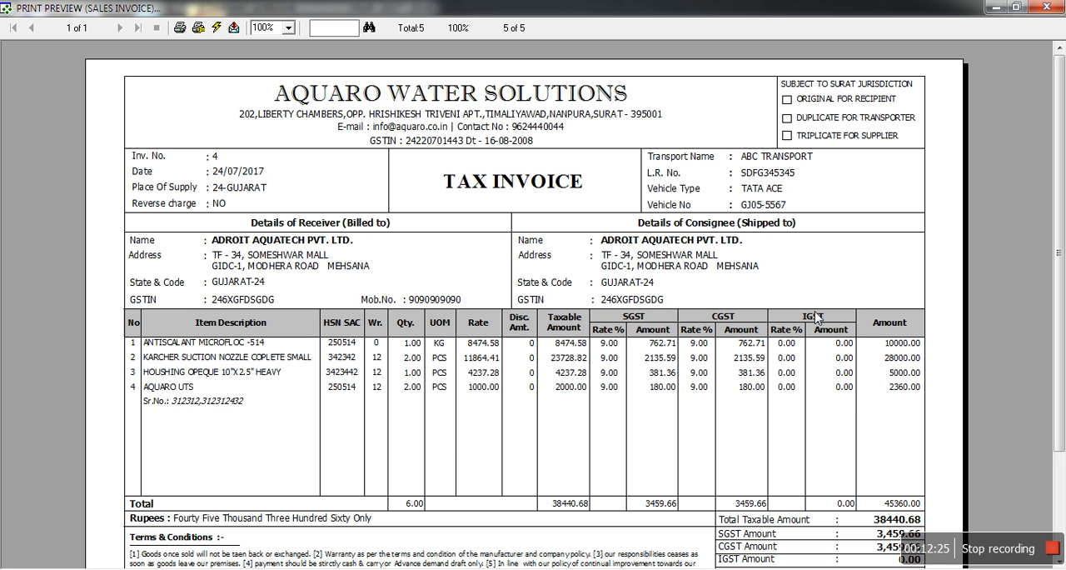
left_click(1048, 8)
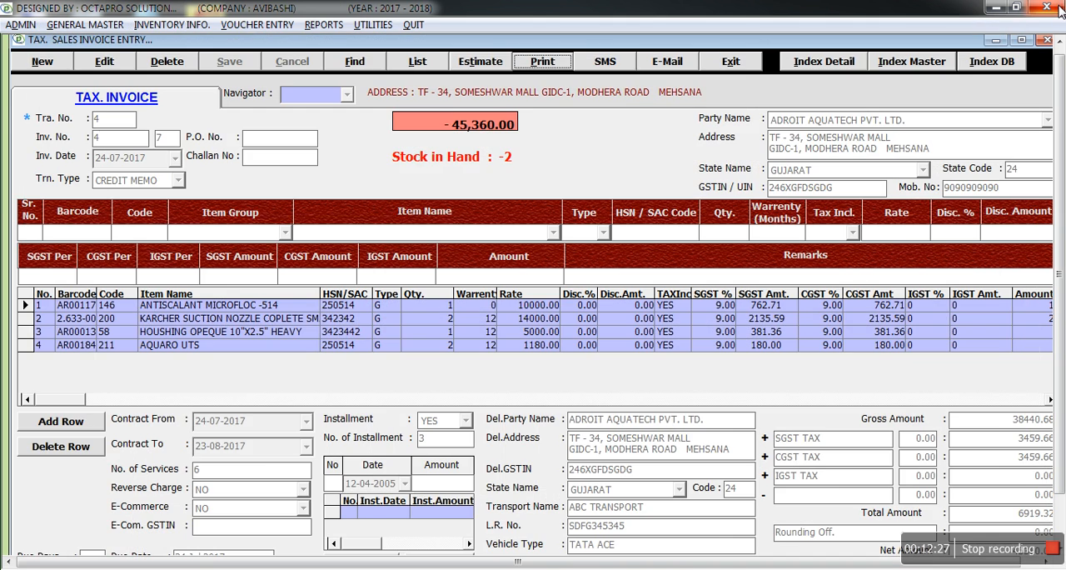
left_click(731, 62)
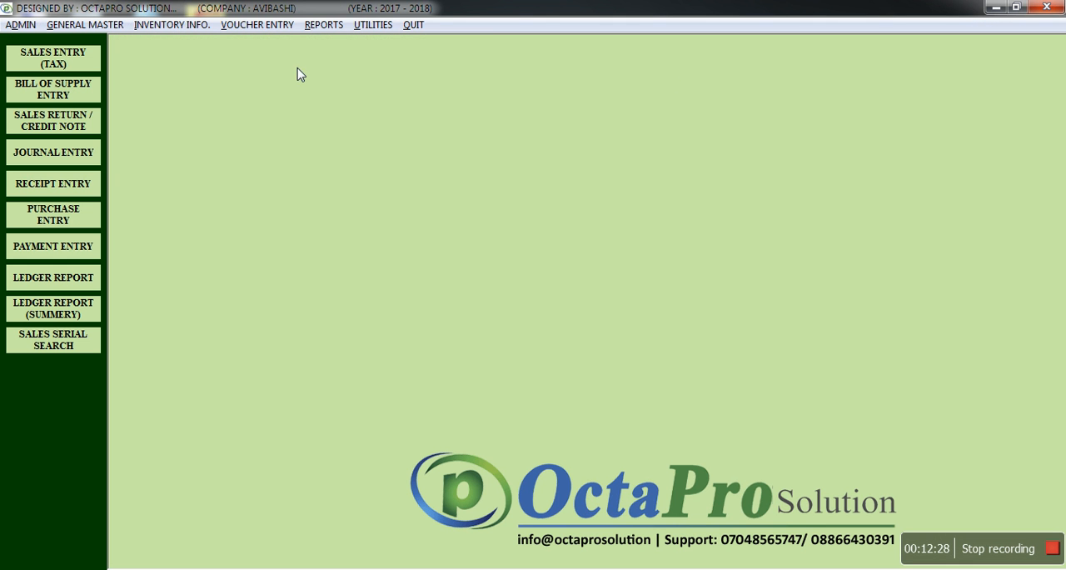
View the blank Bill of Supply entry form and close it.
left_click(265, 25)
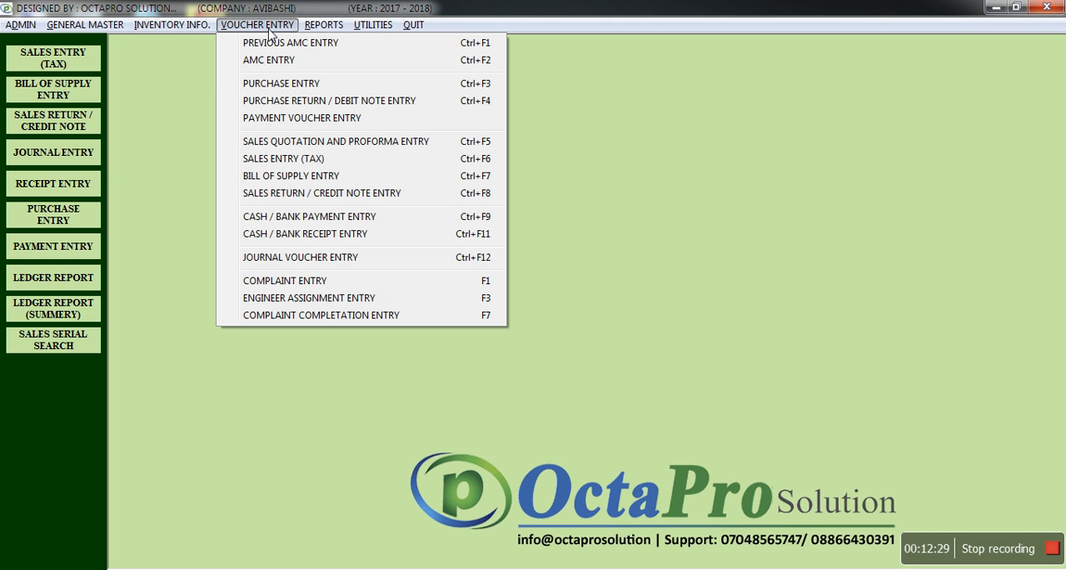
left_click(302, 176)
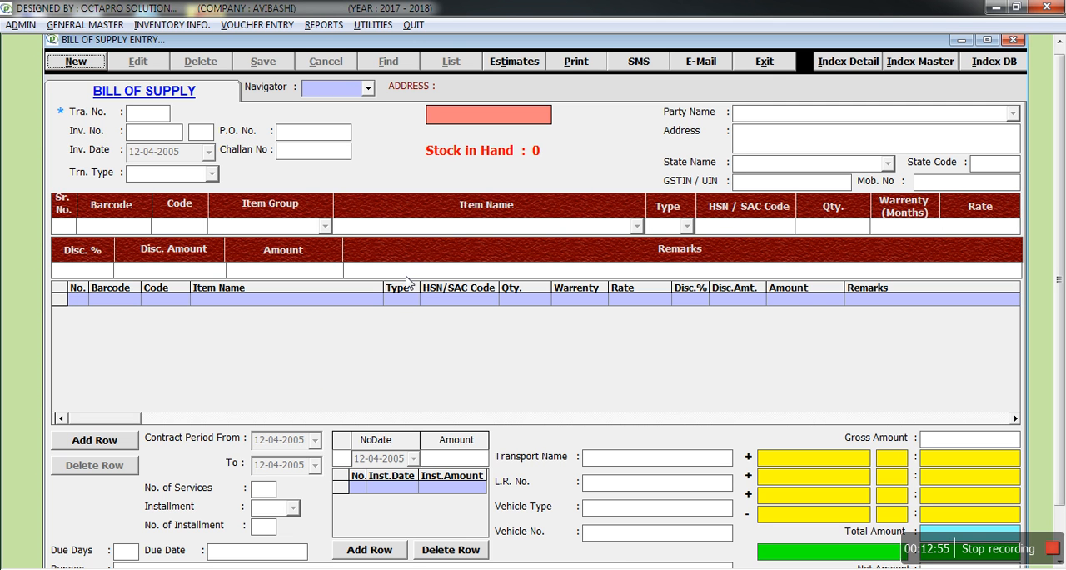
left_click(764, 64)
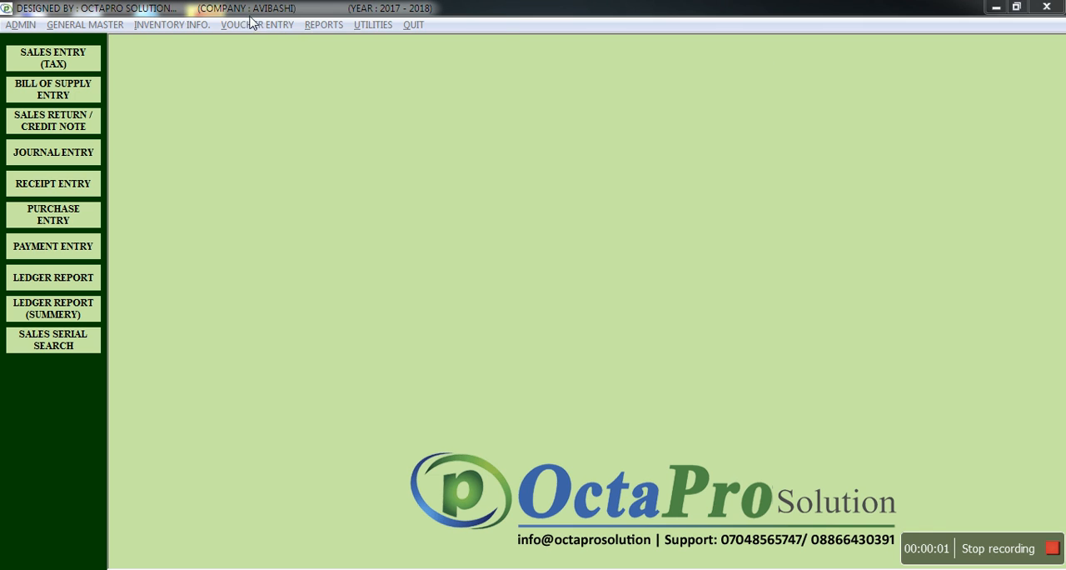
Start a new sales return / credit note, keeping its invoice number and date, and enter 4 as the reference invoice number.
left_click(252, 25)
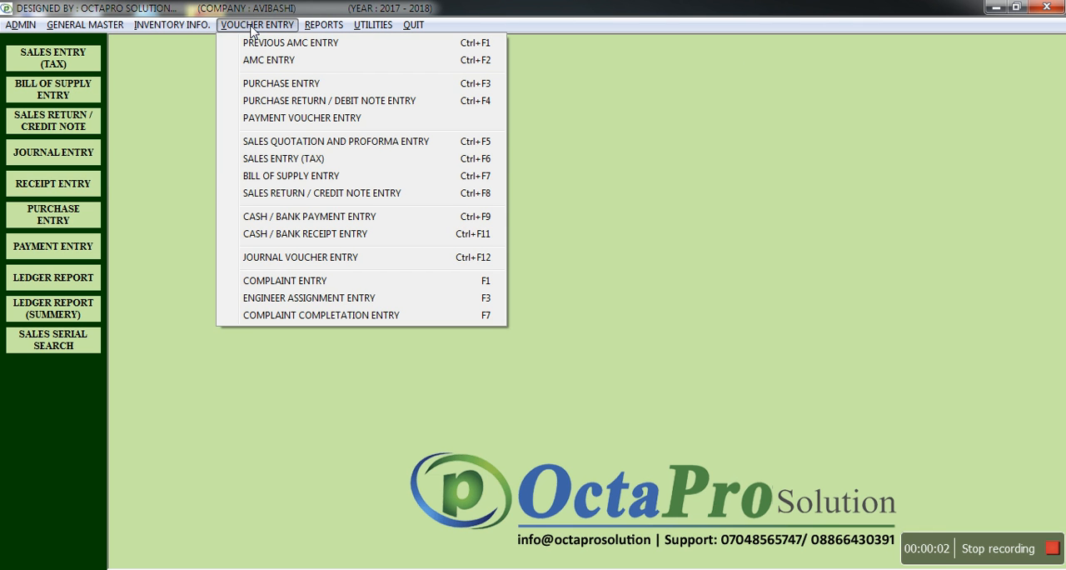
left_click(324, 193)
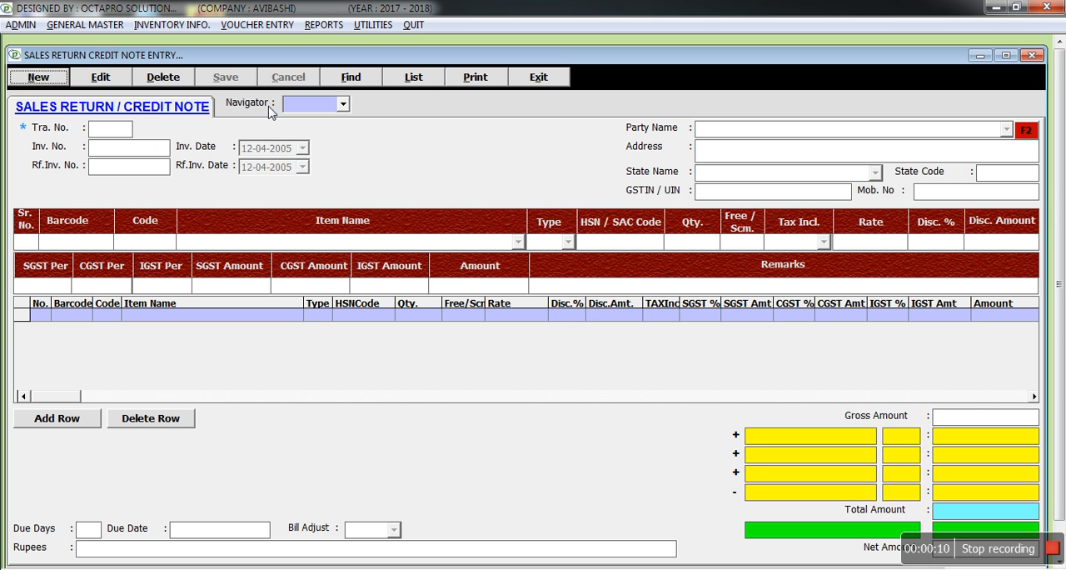
left_click(40, 78)
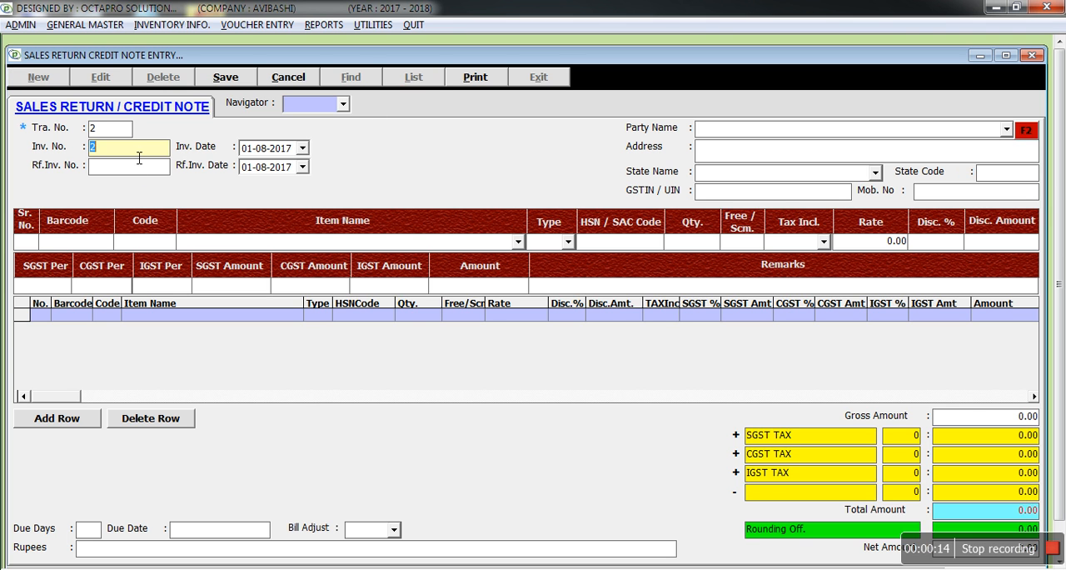
key("Tab")
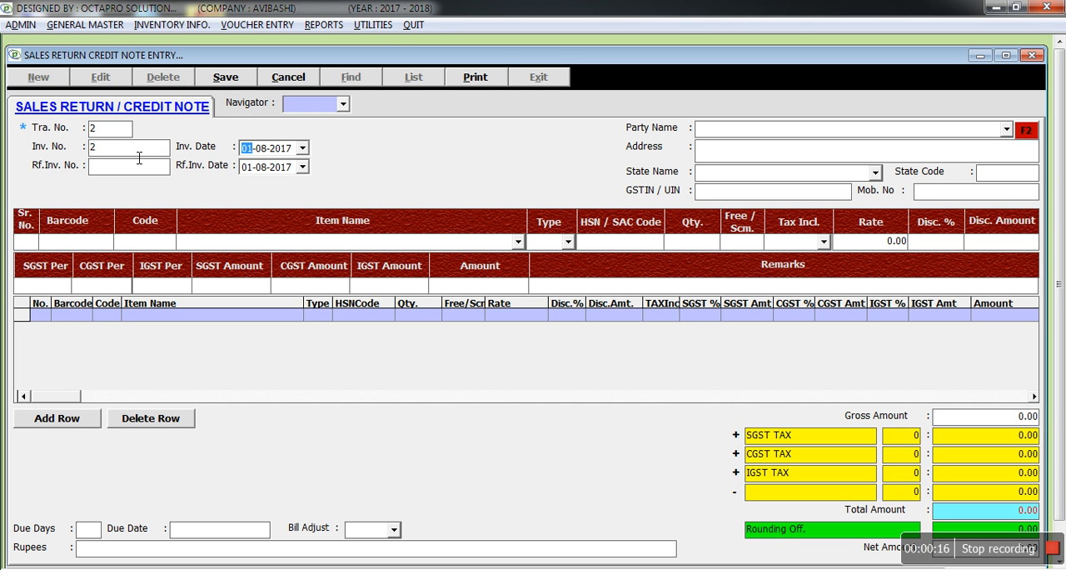
key("Tab")
type("4")
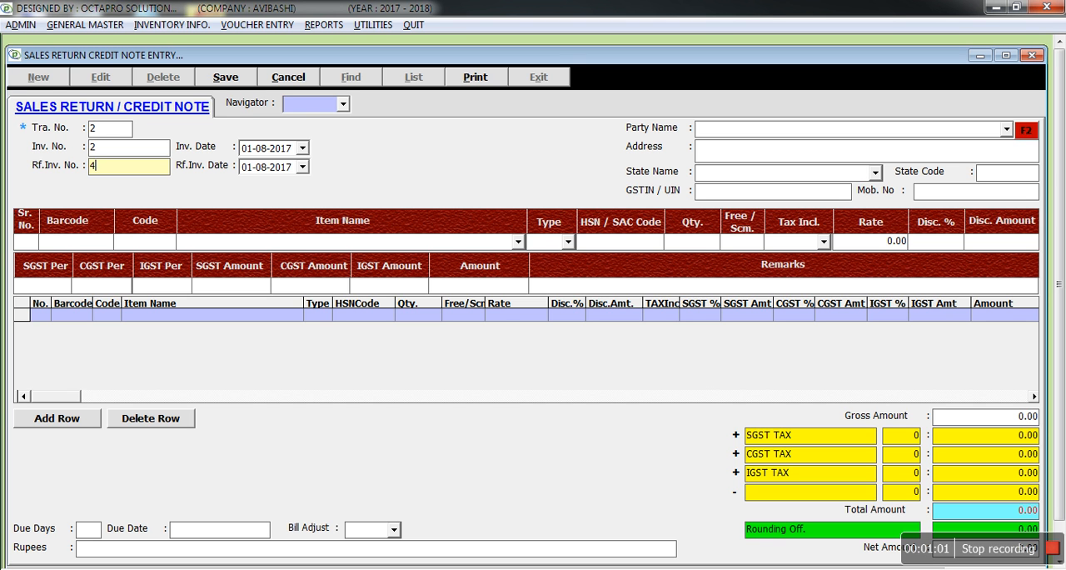
key("Return")
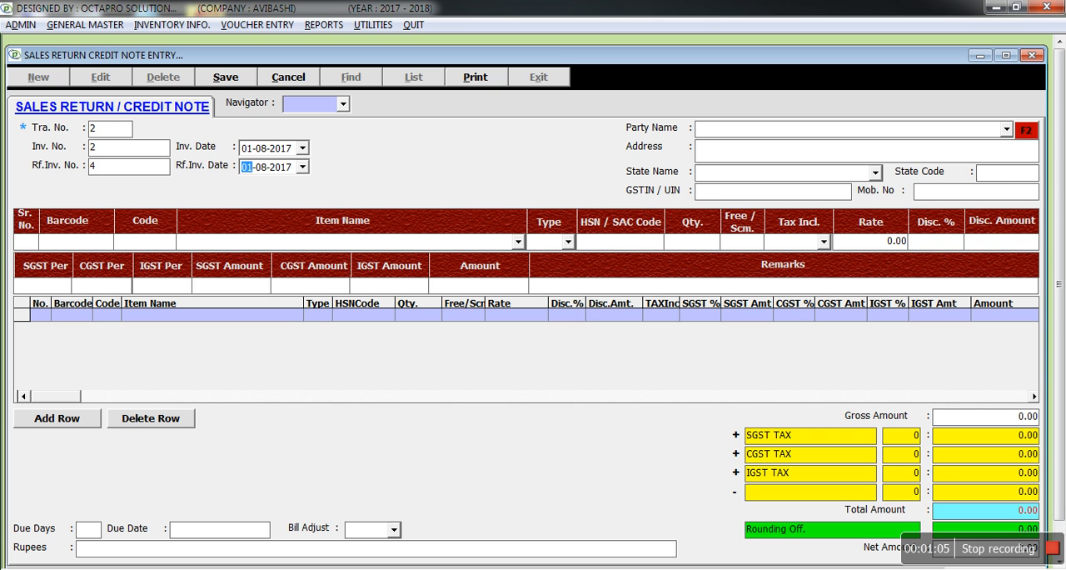
Keep the reference invoice date 01-08-2017 and choose ADROIT AQUATECH PVT. LTD. as the credit note's party.
key("Return")
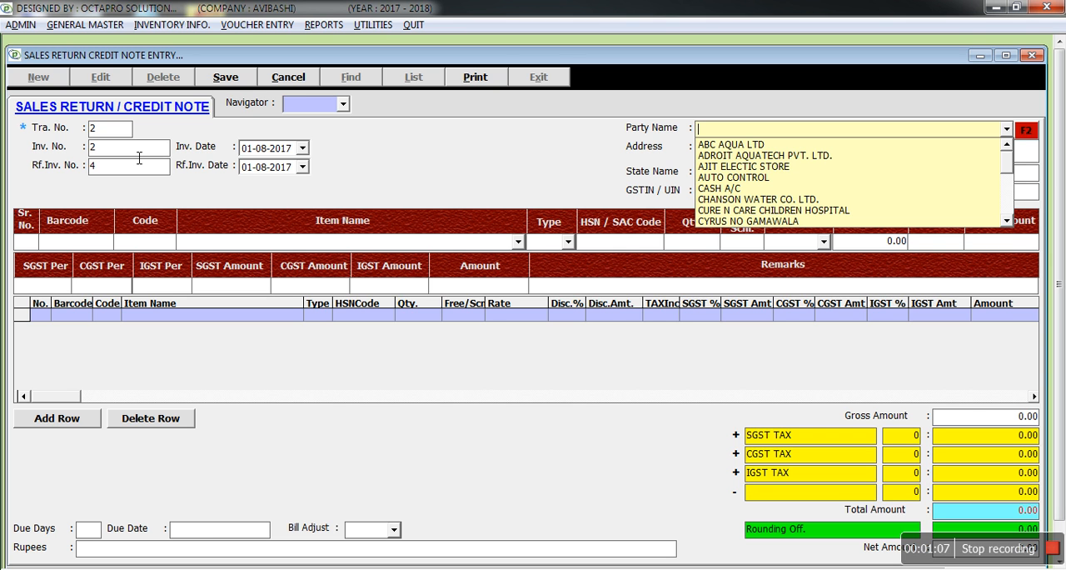
key("Down")
key("Down")
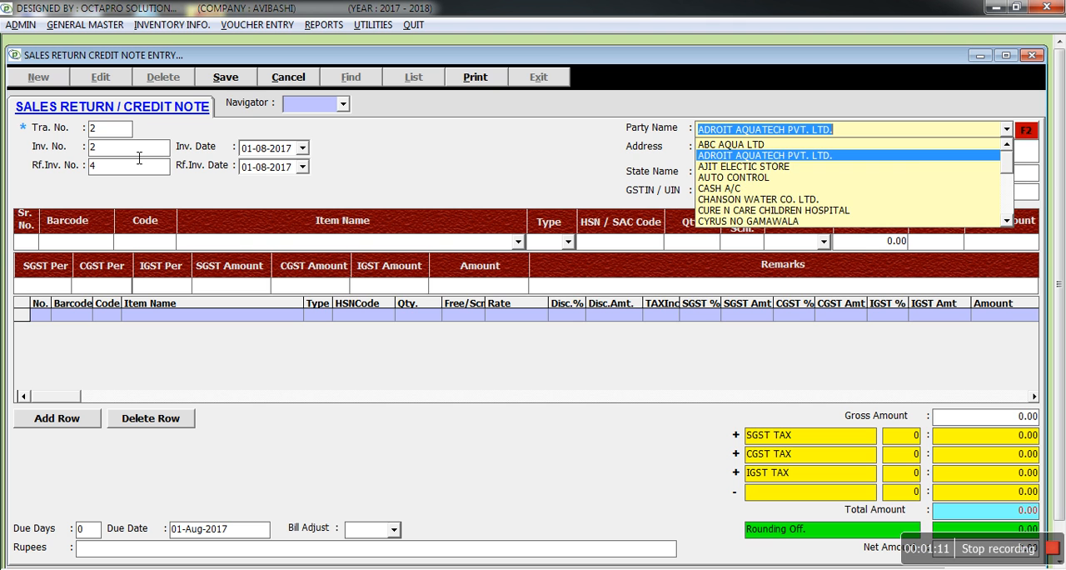
key("Return")
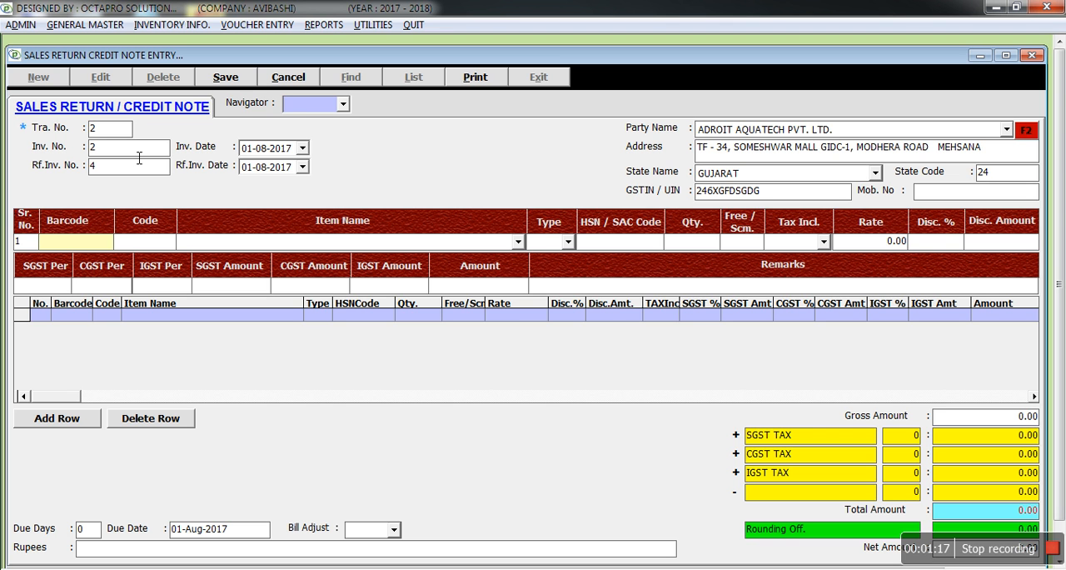
Choose AQUARO UTS as the first returned item, leaving its type as G.
key("Return")
key("Return")
key("Down")
key("Down")
key("Down")
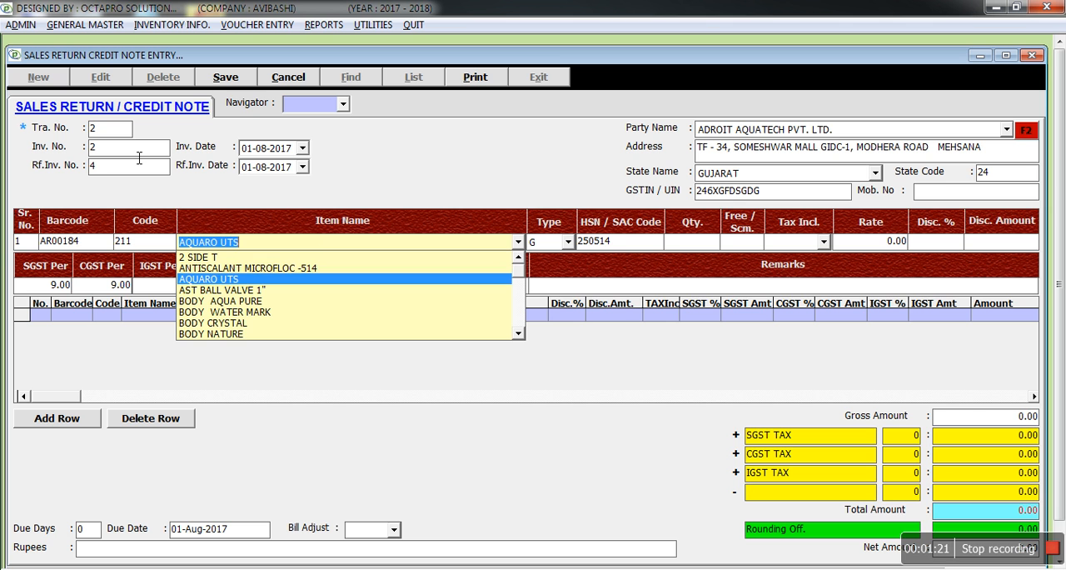
key("Return")
key("Return")
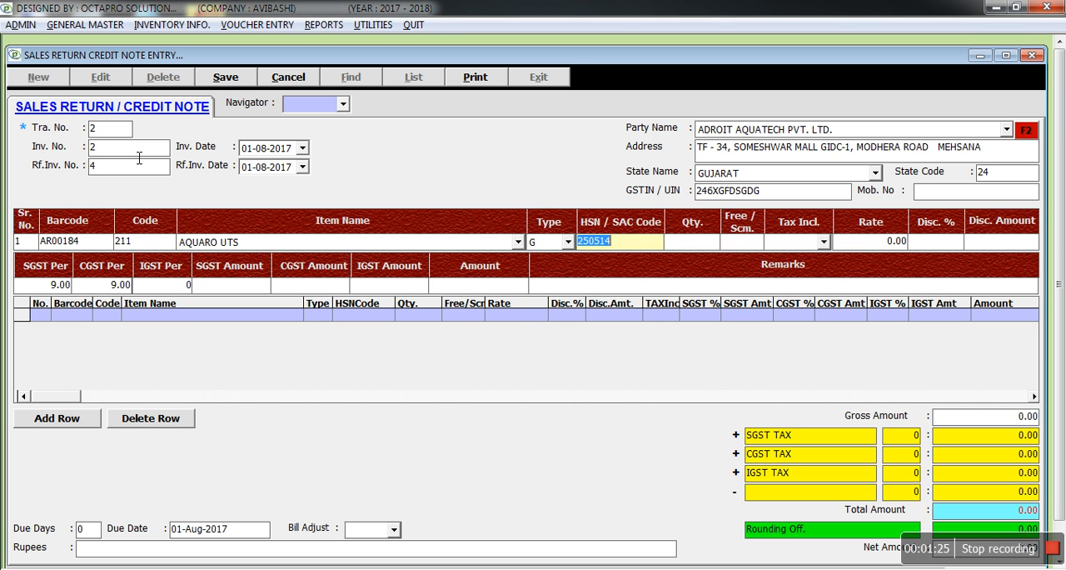
Set the returned AQUARO UTS to quantity 1, tax inclusive YES and rate 1180, keeping its HSN code.
key("Return")
type("1")
key("Return")
key("Down")
key("Down")
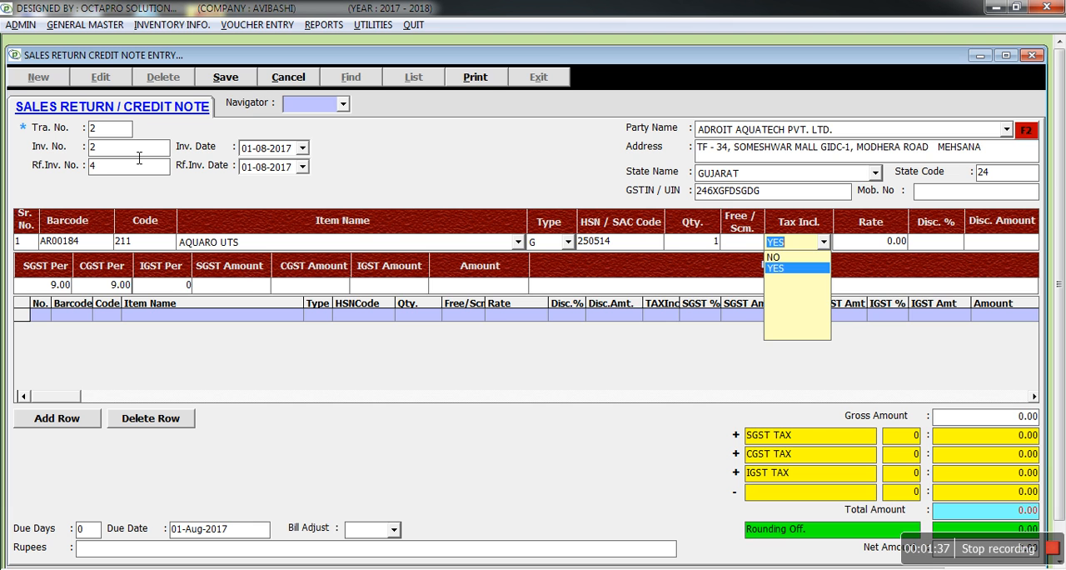
key("Return")
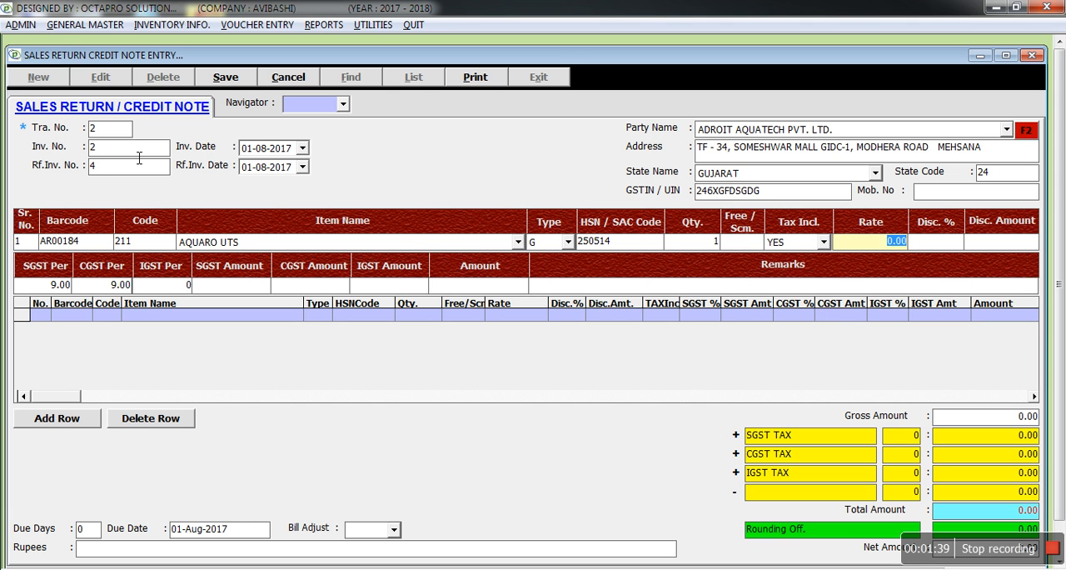
type("1180")
key("Return")
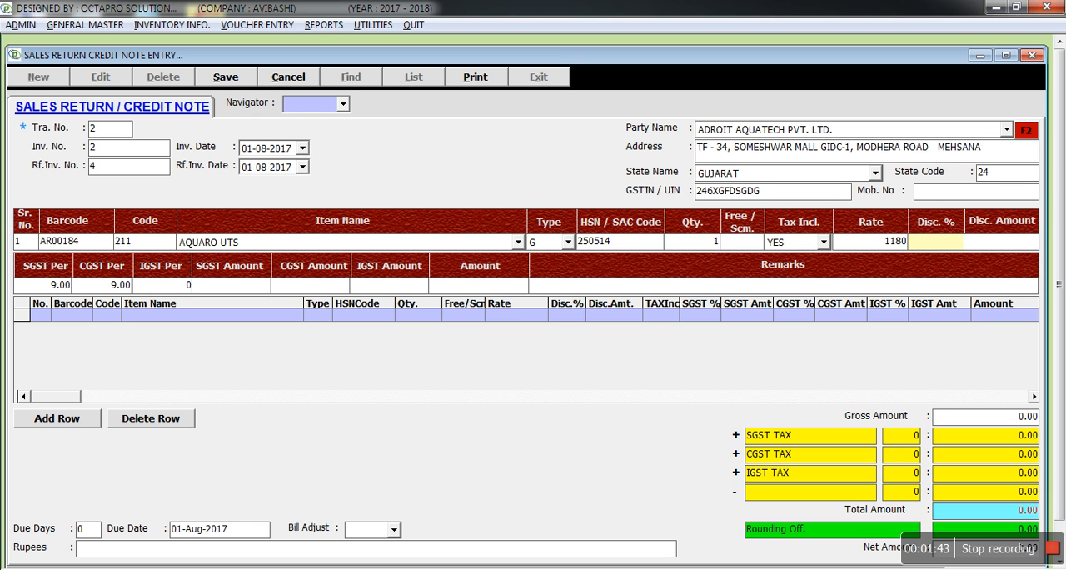
Leave the item's discount at 0 and keep SGST and CGST at 9.00 with IGST at 0.
key("Return")
key("Return")
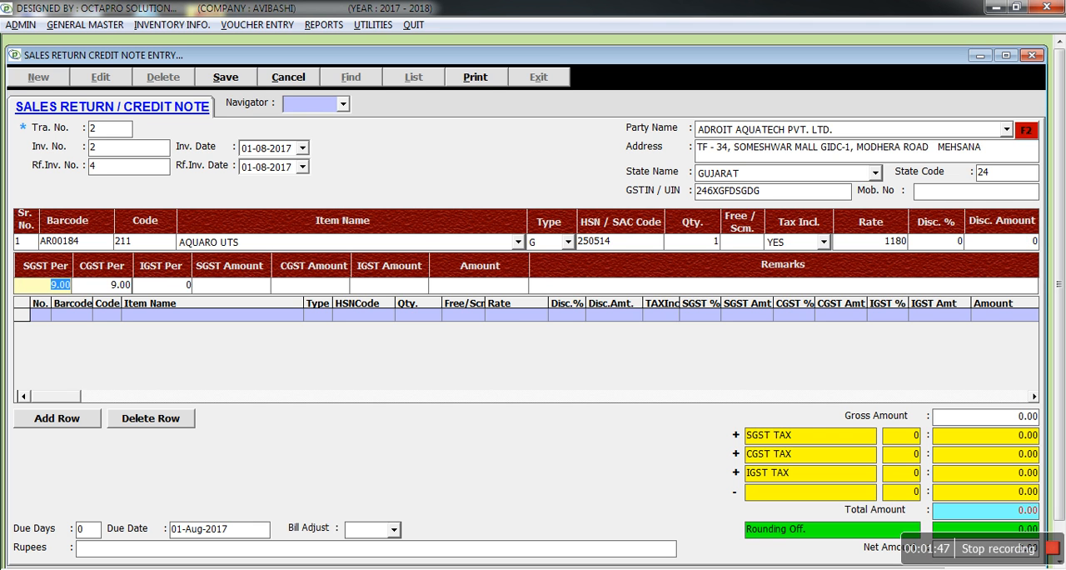
key("Return")
key("Return")
key("Return")
key("Return")
key("Return")
key("Return")
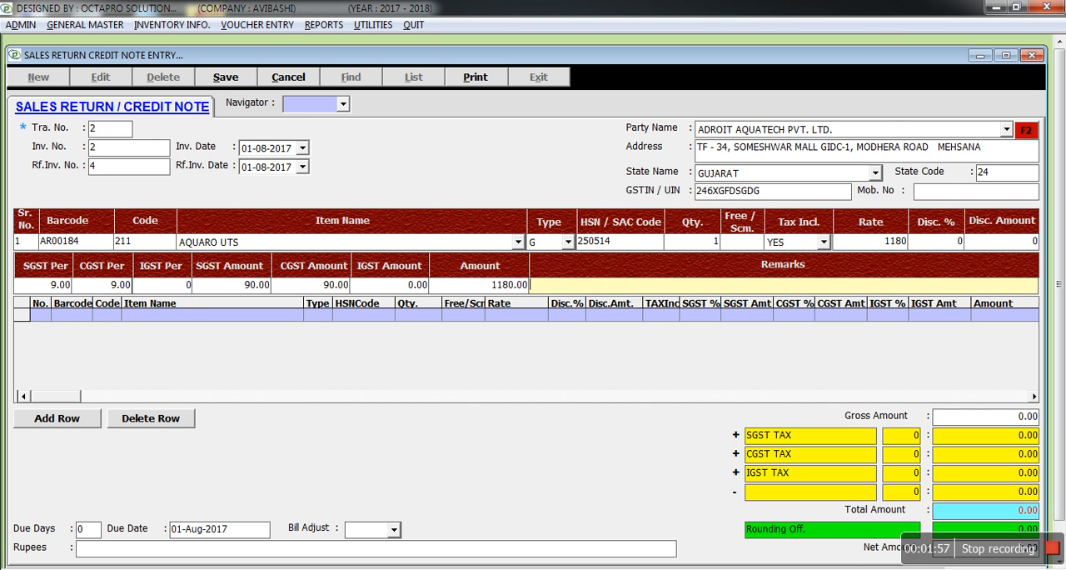
Add serial number 312312432 from the AQUARO UTS sales details to the sales return and close the serial details.
key("Return")
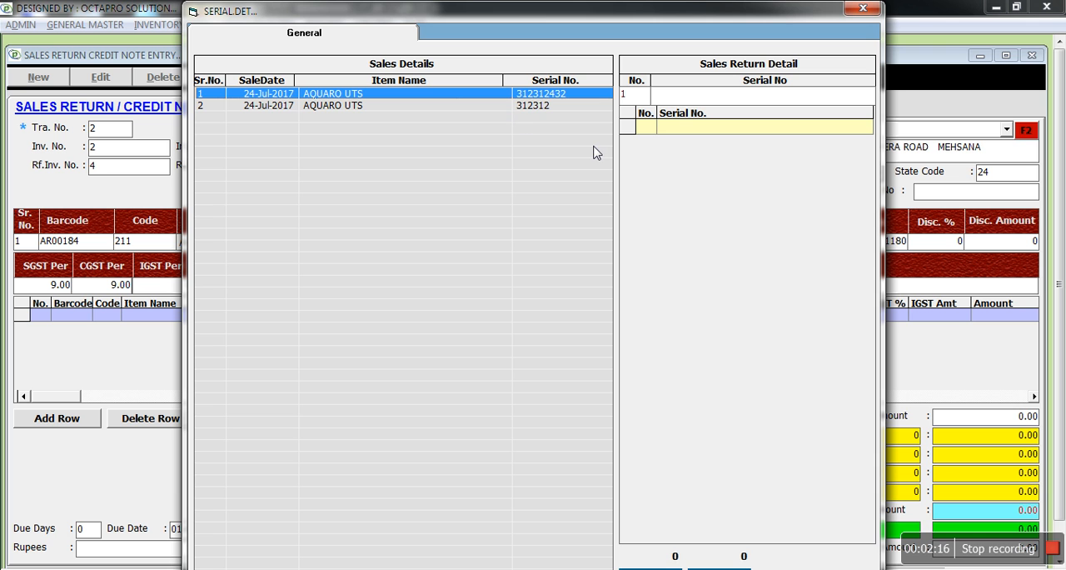
left_click(558, 105)
left_click(559, 98)
double_click(560, 98)
key("Return")
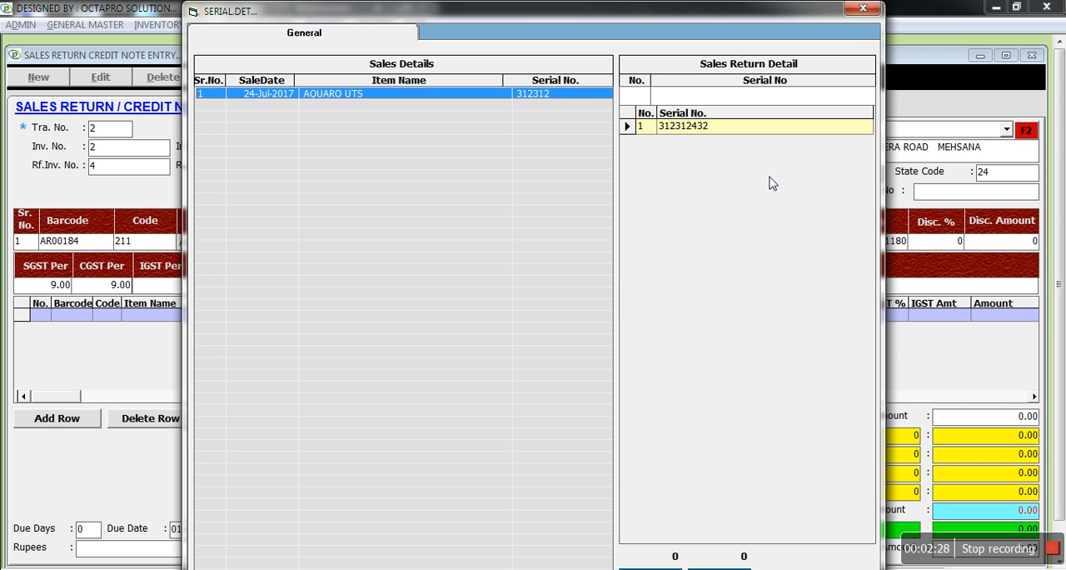
key("Escape")
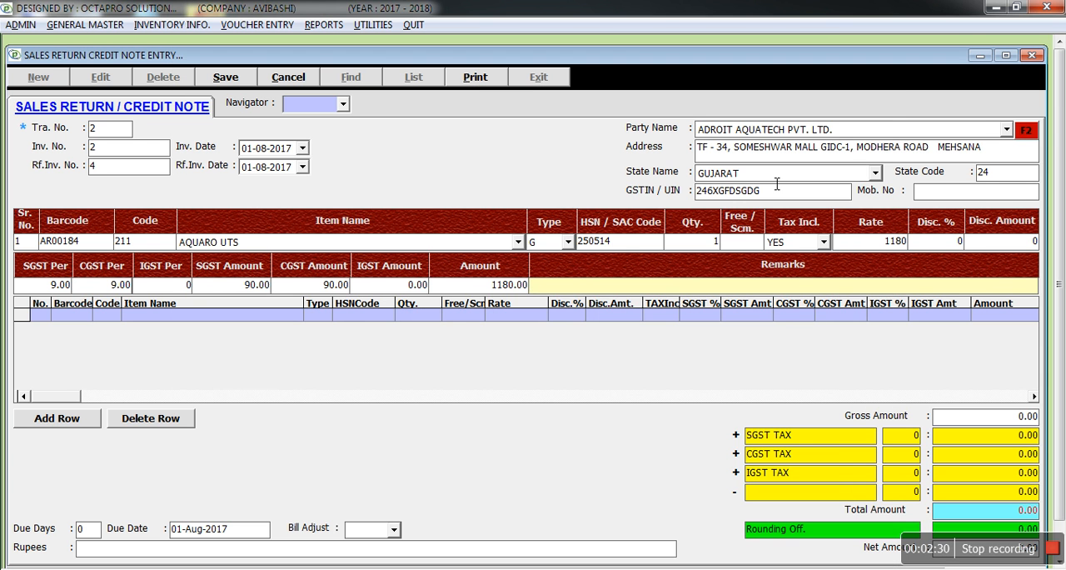
Enter FDSFSDFSDFDS as the item's remark, add AQUARO UTS to the credit note's item list and finish item entry.
type("FDSFSDFSDFDS")
key("Return")
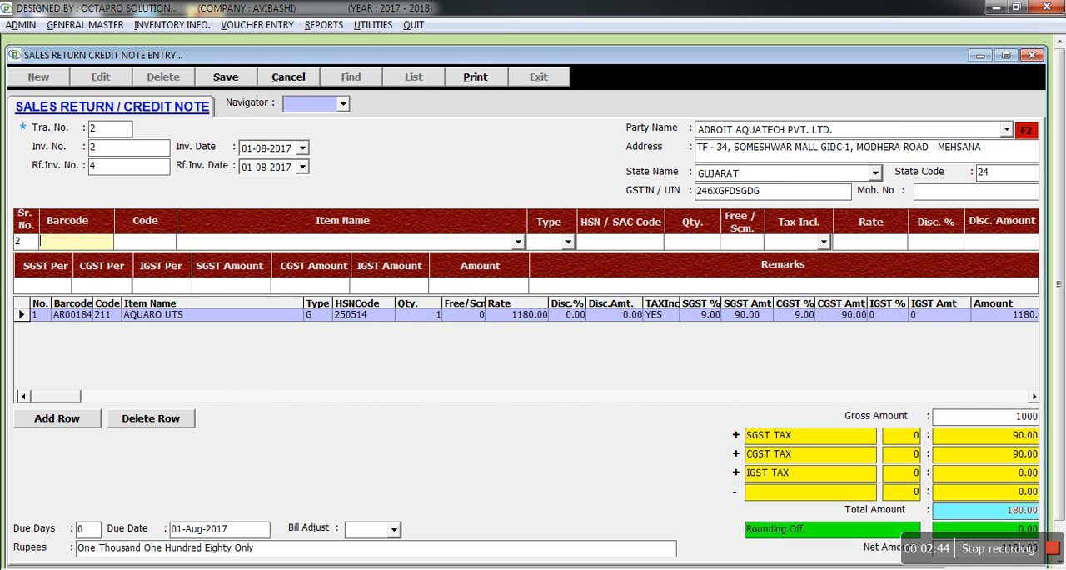
key("Return")
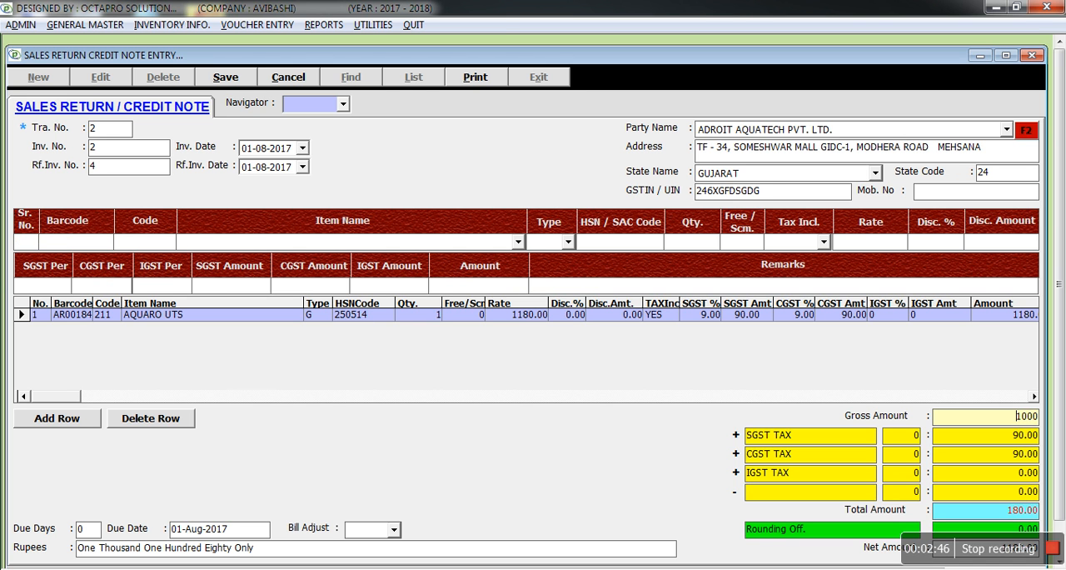
Accept the calculated gross amount and the SGST, CGST, IGST and deduction lines unchanged, and save the sales return credit note.
key("Return")
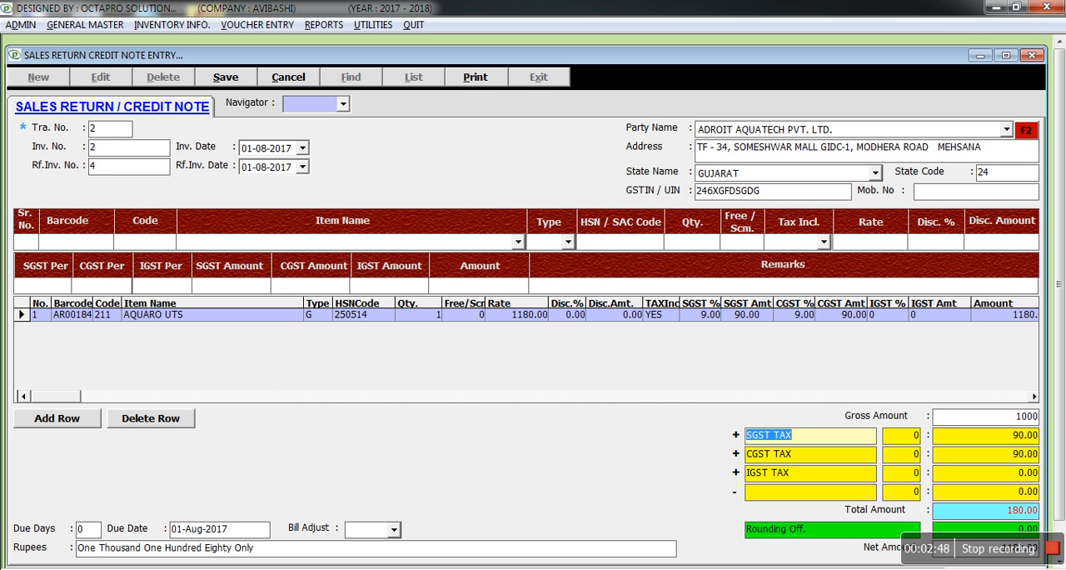
key("Return")
key("Return")
key("Return")
key("Return")
key("Return")
key("Return")
key("Return")
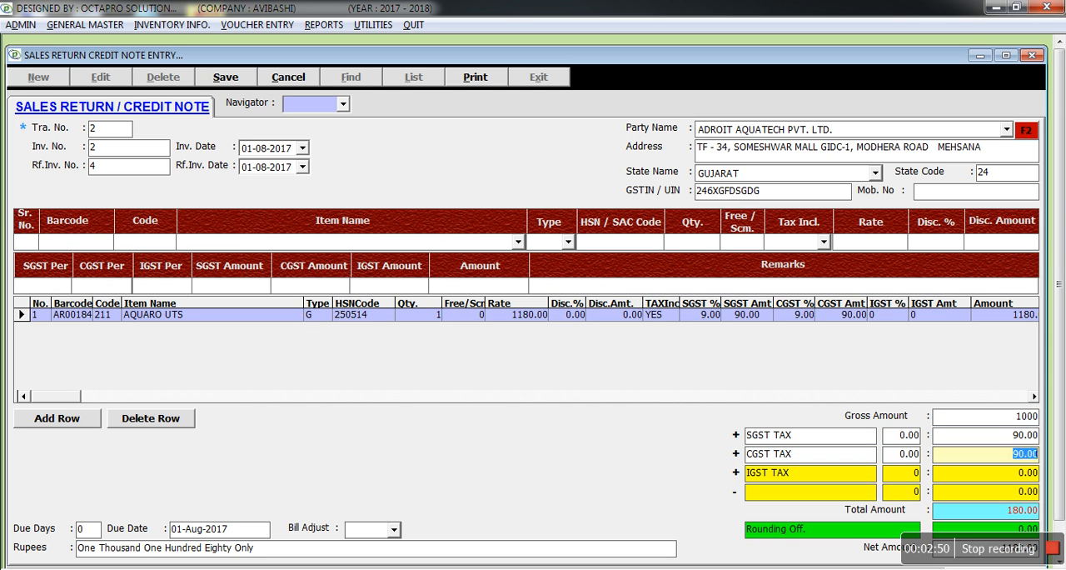
key("Return")
key("Return")
key("Return")
key("Return")
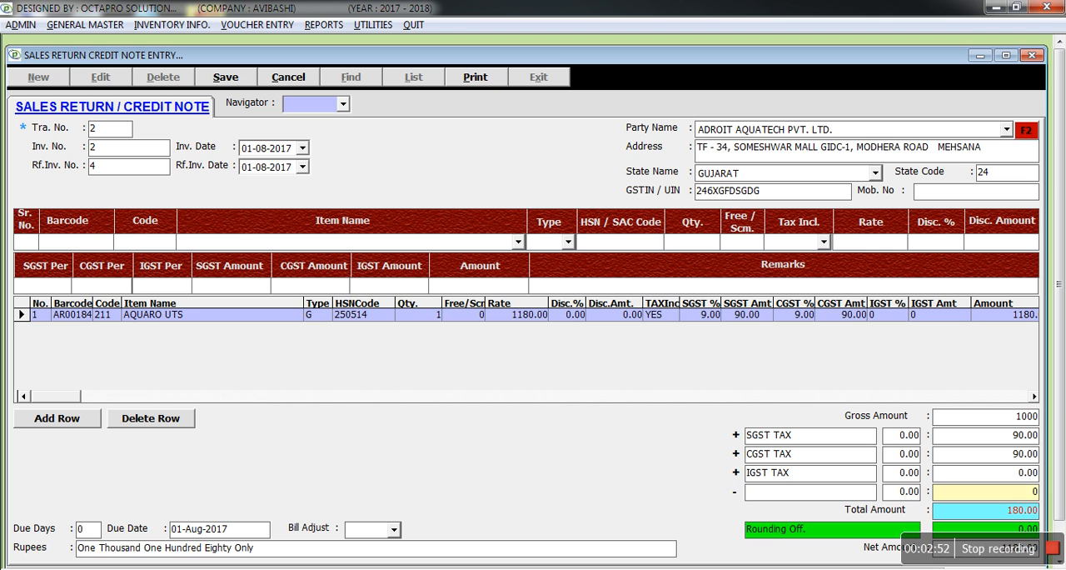
key("alt+s")
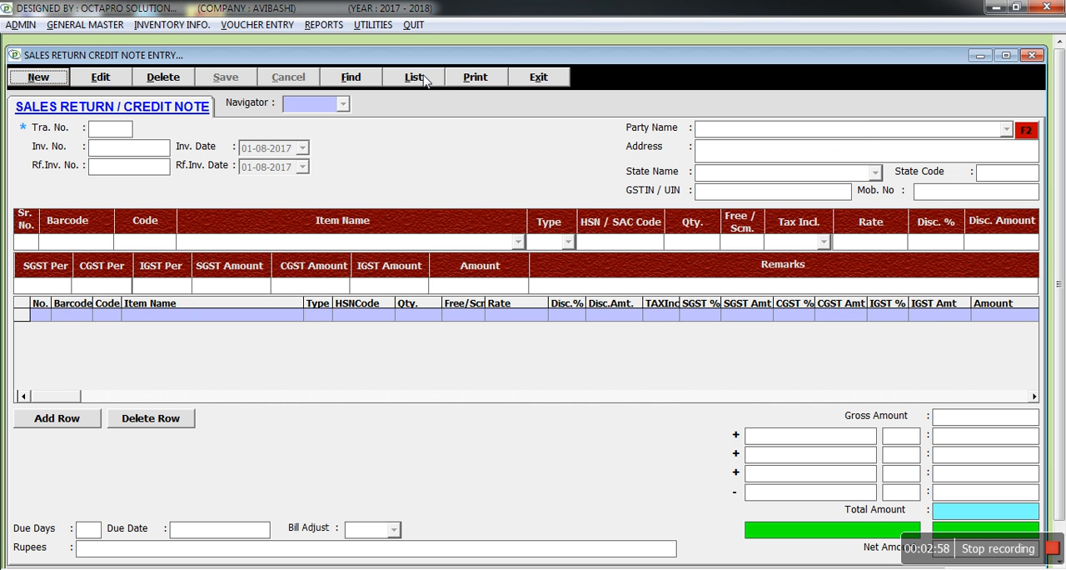
Open the saved ADROIT AQUATECH PVT. LTD. credit note, transaction number 2, from the list of sales returns.
left_click(424, 77)
left_click(443, 189)
double_click(444, 189)
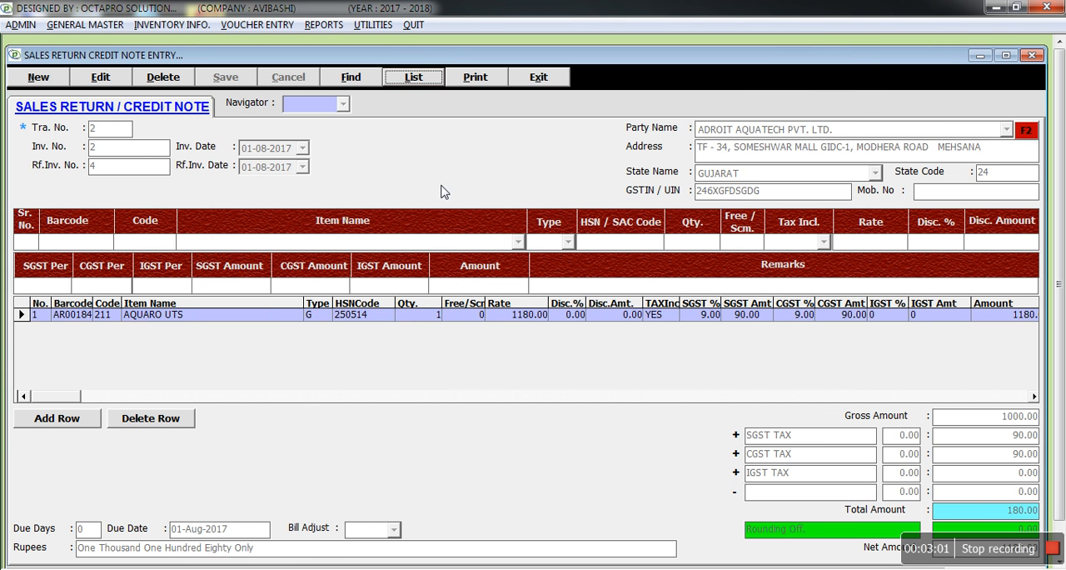
Review the print preview of credit note 2, and close both the preview and the sales return entry form.
left_click(473, 83)
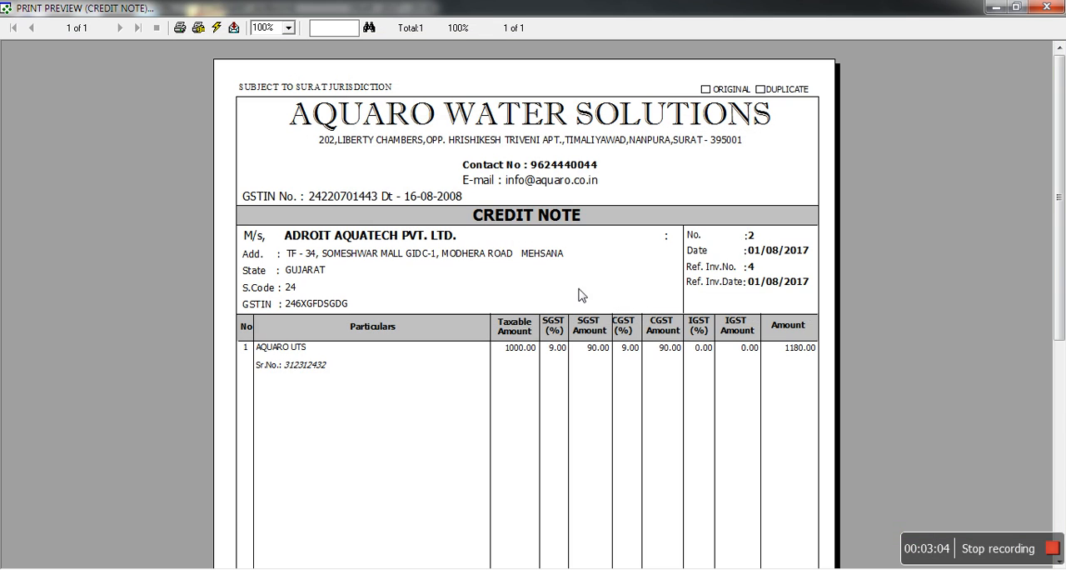
left_click(1046, 6)
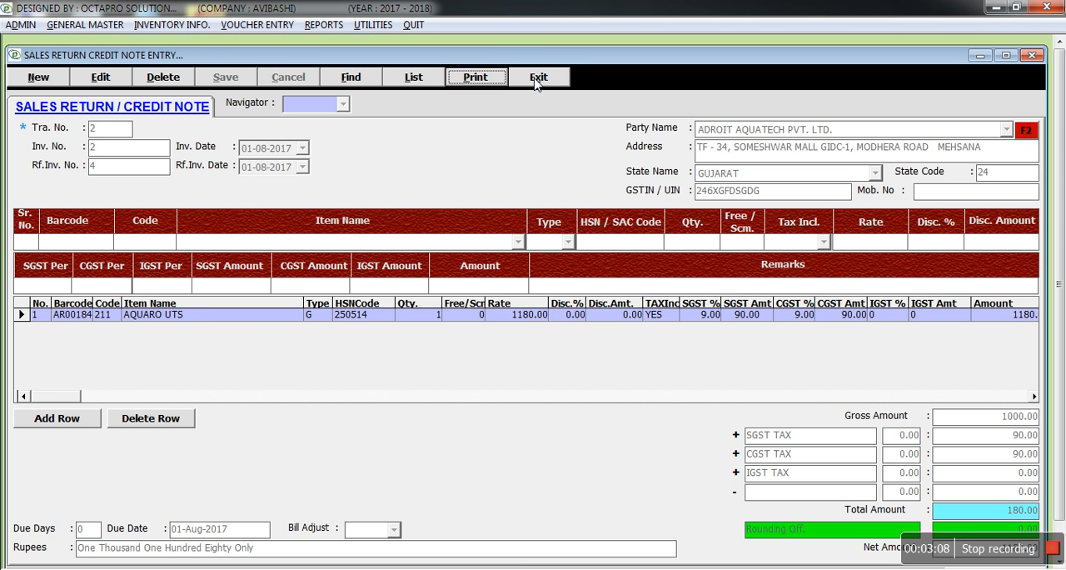
left_click(537, 84)
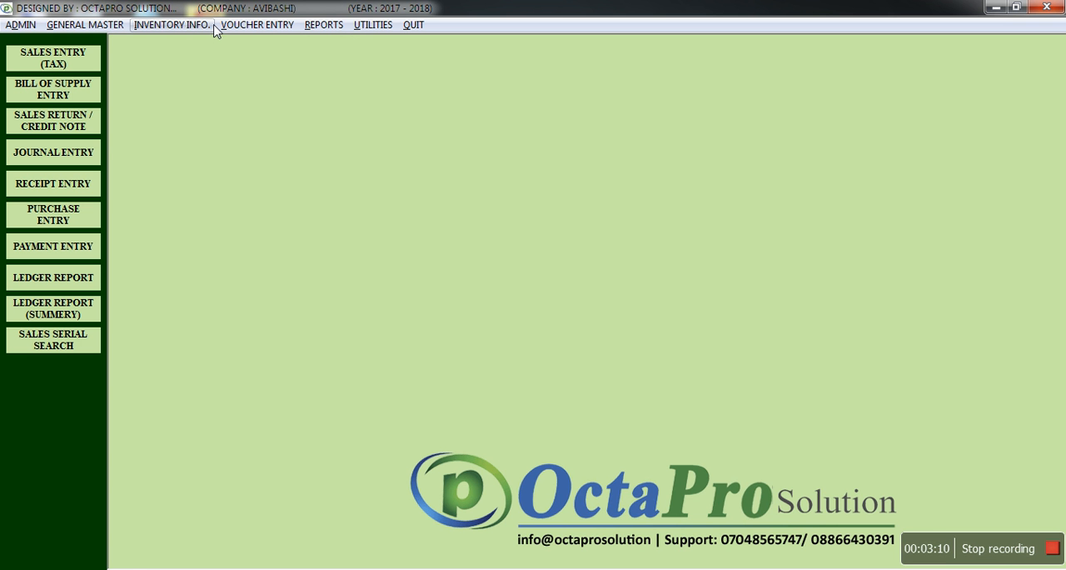